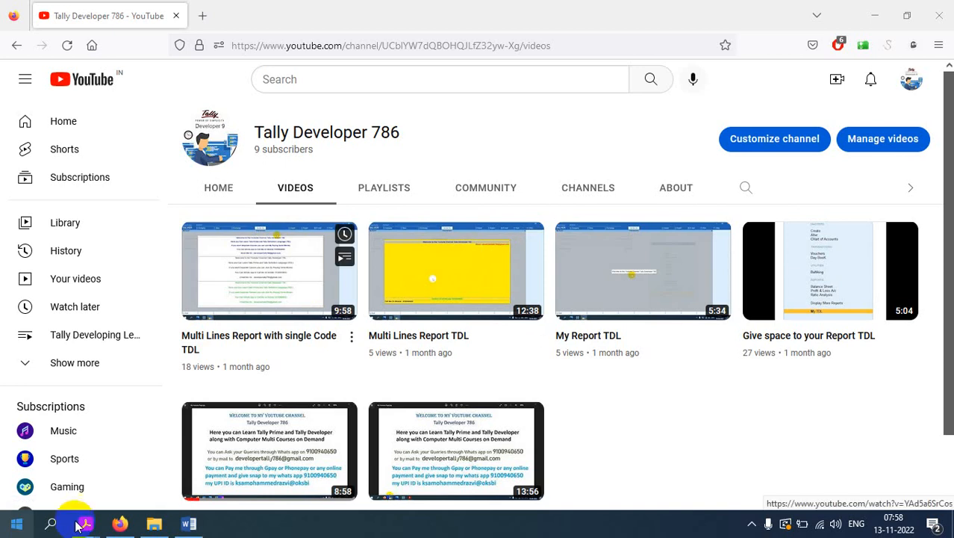
# Step: Switch to the F.I.T B.Com practical question bank PDF
pyautogui.moveTo(85, 526)
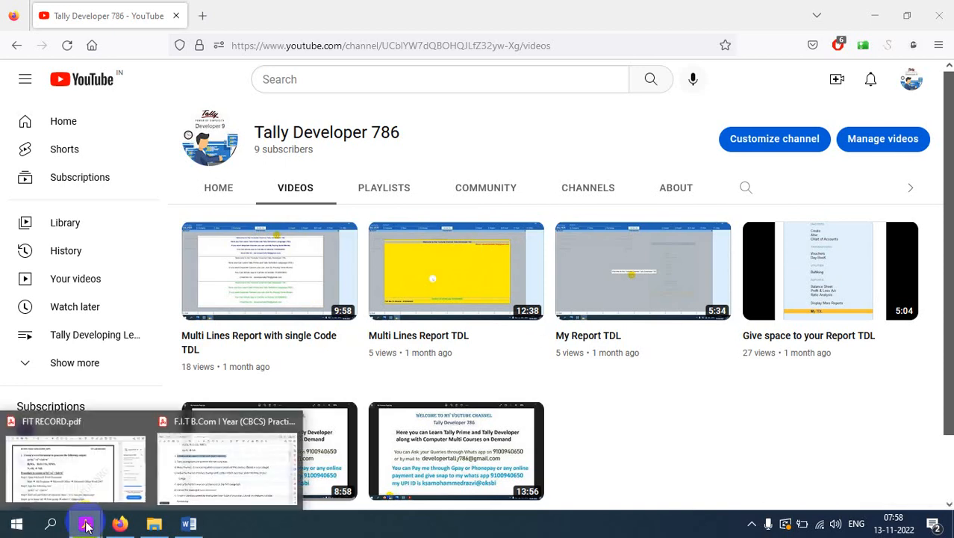
pyautogui.click(209, 460)
pyautogui.click(207, 211)
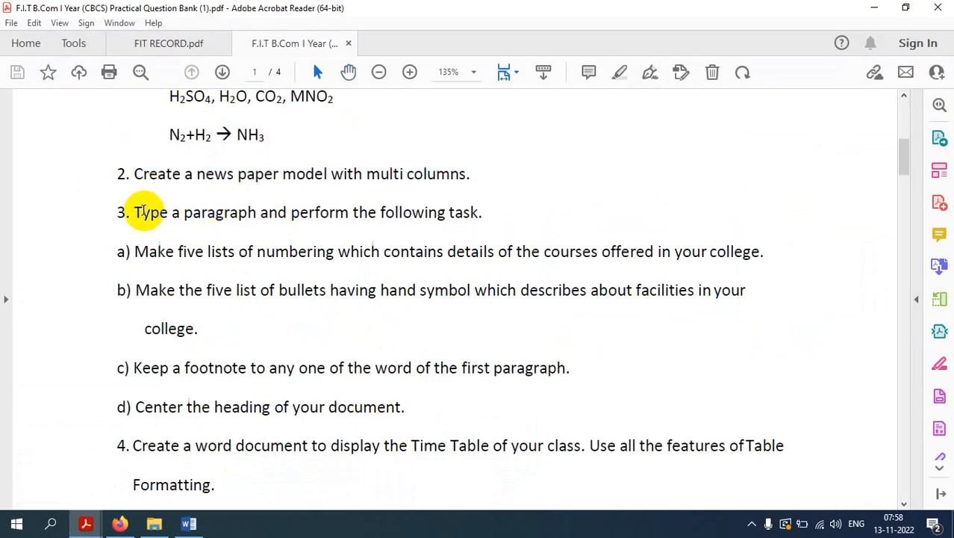
# Step: Read through task 3 and its sub-tasks a) to d) in the question bank
pyautogui.moveTo(142, 212); pyautogui.dragTo(486, 212)
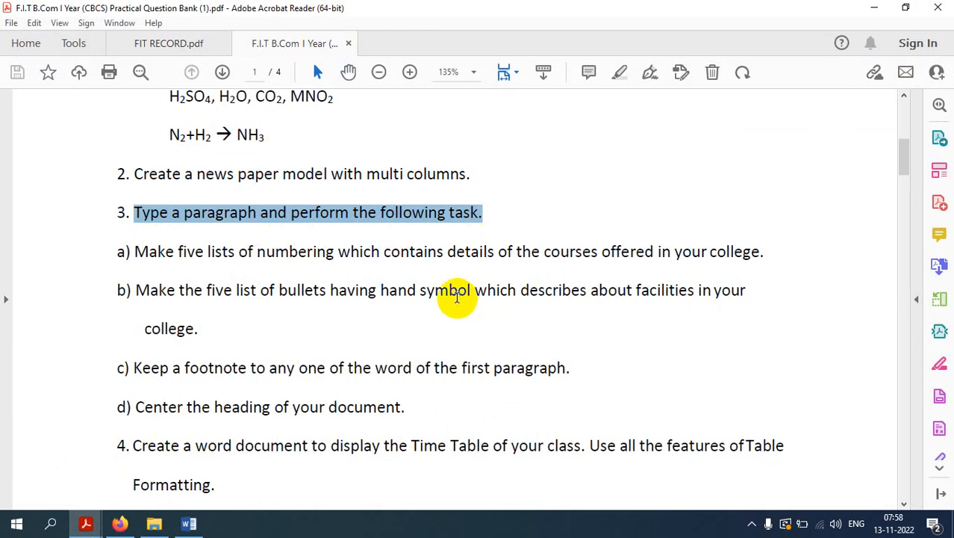
pyautogui.scroll(-2, 407, 296)
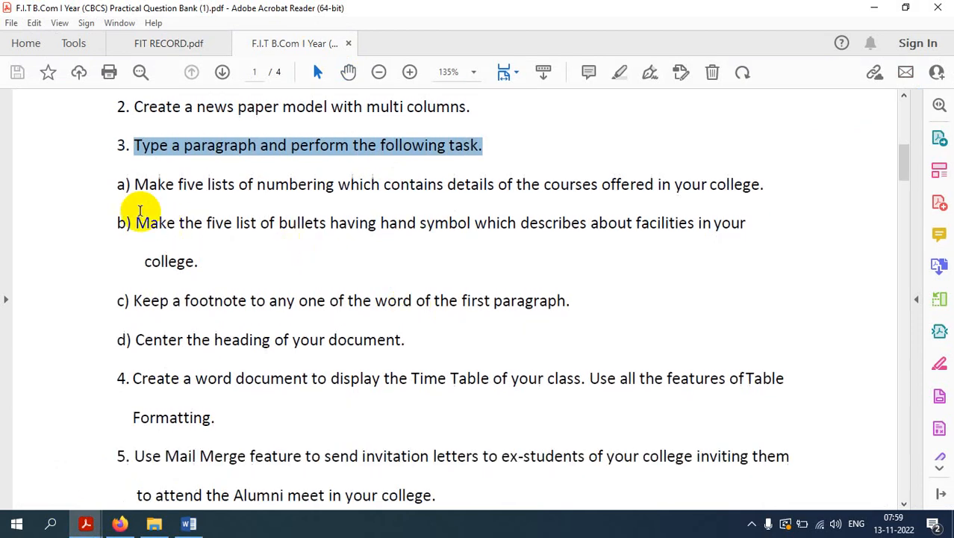
pyautogui.click(133, 184)
pyautogui.moveTo(135, 184); pyautogui.dragTo(763, 190)
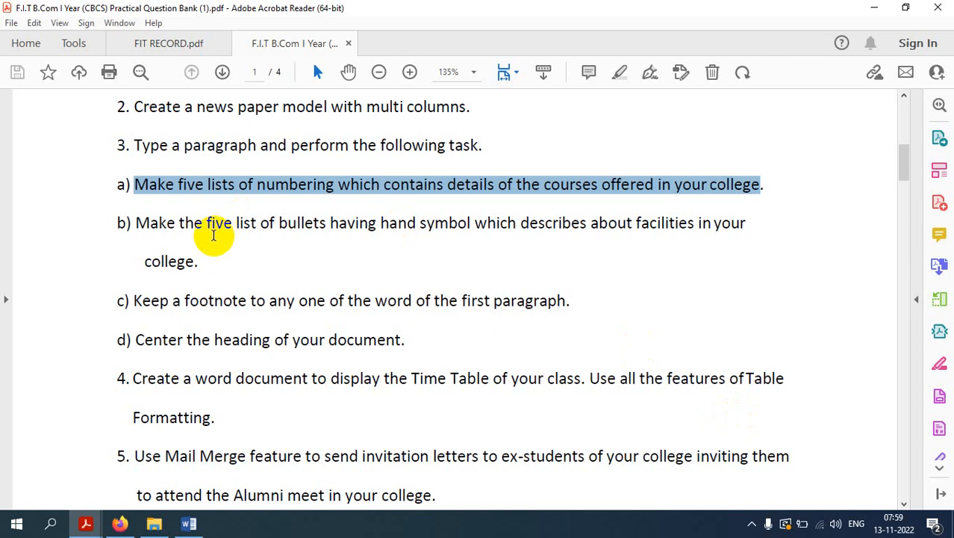
pyautogui.moveTo(148, 222); pyautogui.dragTo(735, 232)
pyautogui.tripleClick(302, 185)
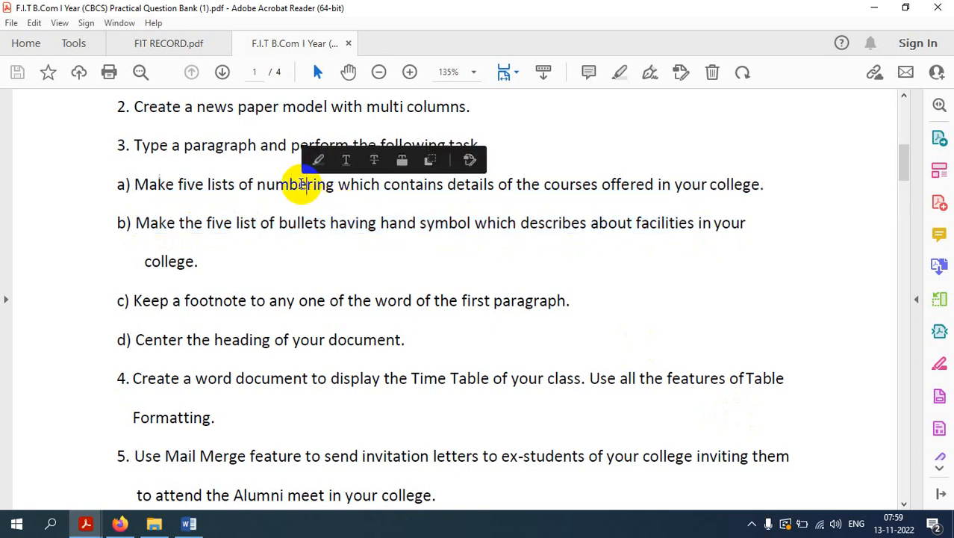
pyautogui.click(298, 228)
pyautogui.tripleClick(298, 227)
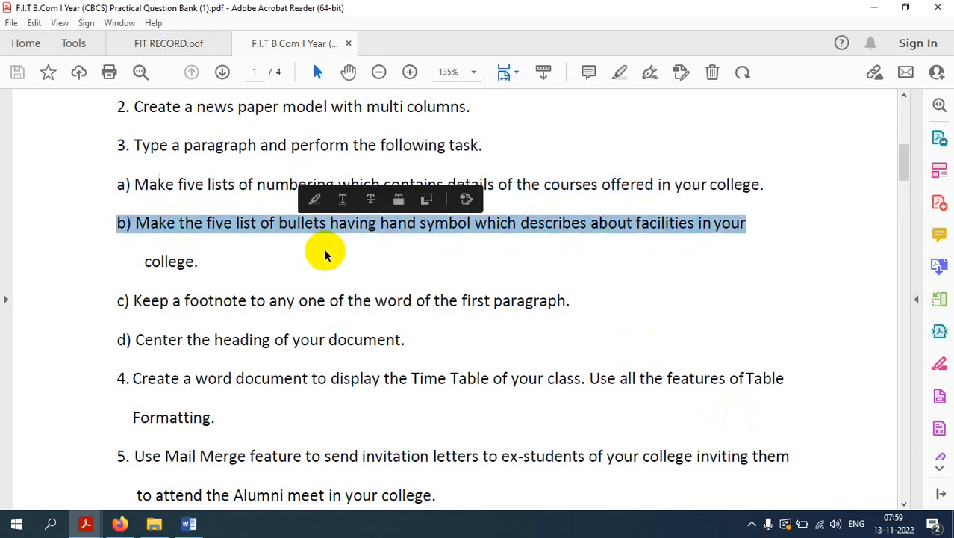
pyautogui.click(208, 303)
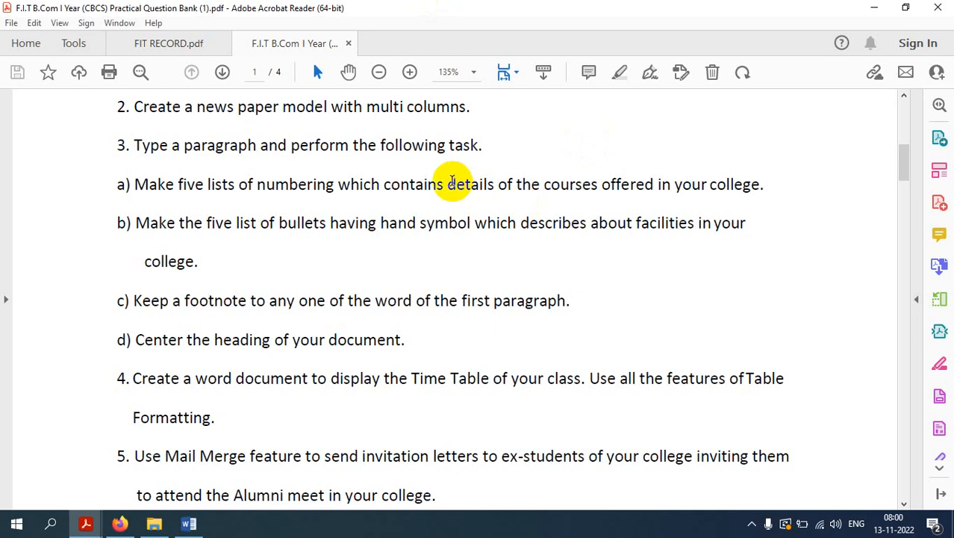
pyautogui.moveTo(136, 340); pyautogui.dragTo(437, 342)
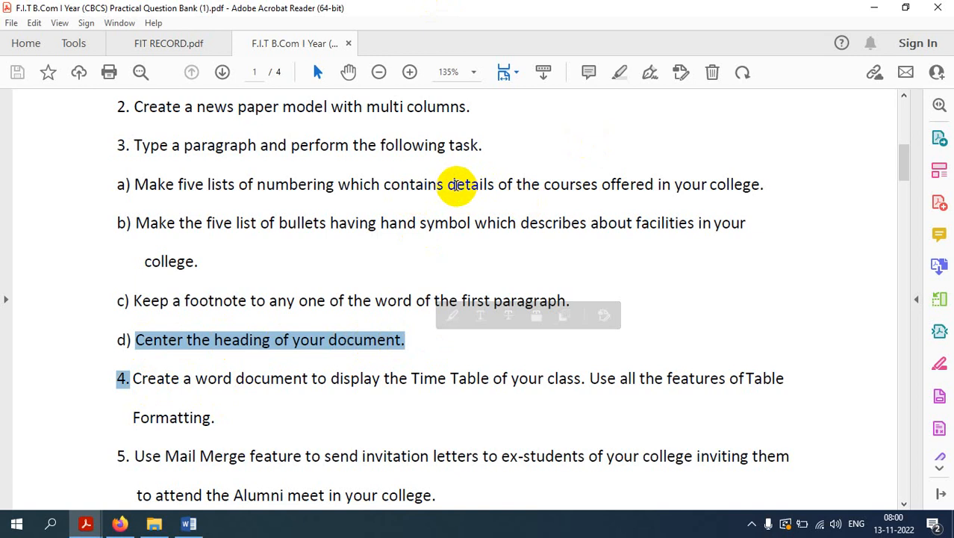
pyautogui.moveTo(448, 186); pyautogui.dragTo(763, 189)
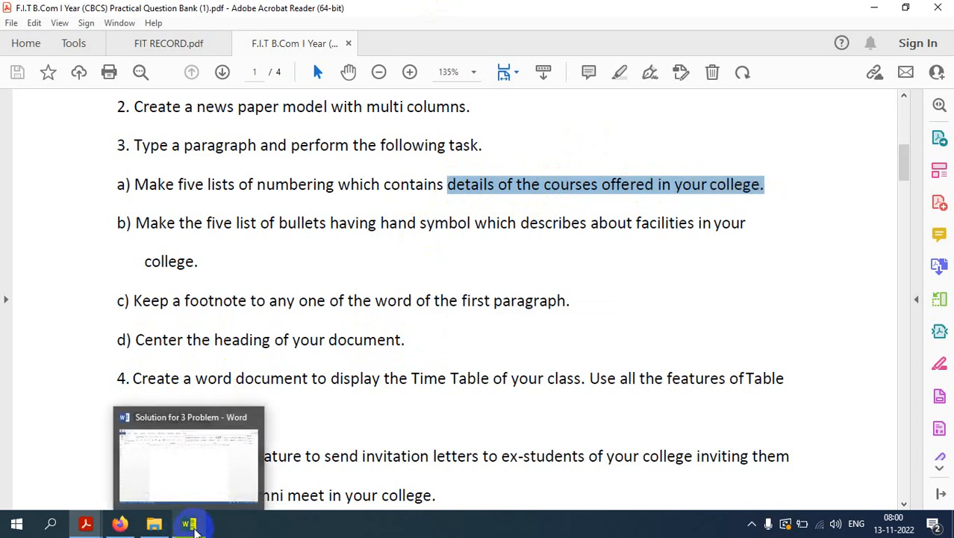
# Step: Switch to the Word document and increase the font size to 14
pyautogui.click(188, 524)
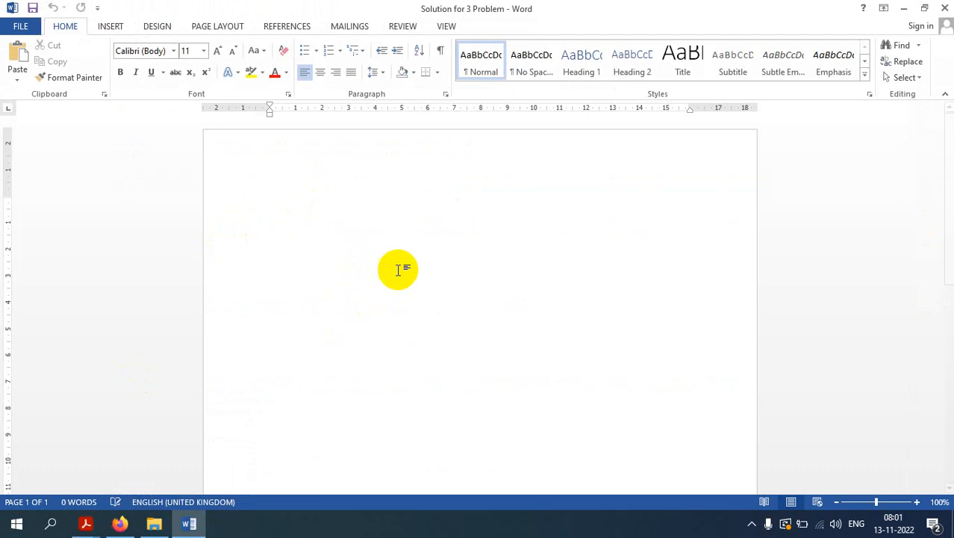
pyautogui.click(218, 54)
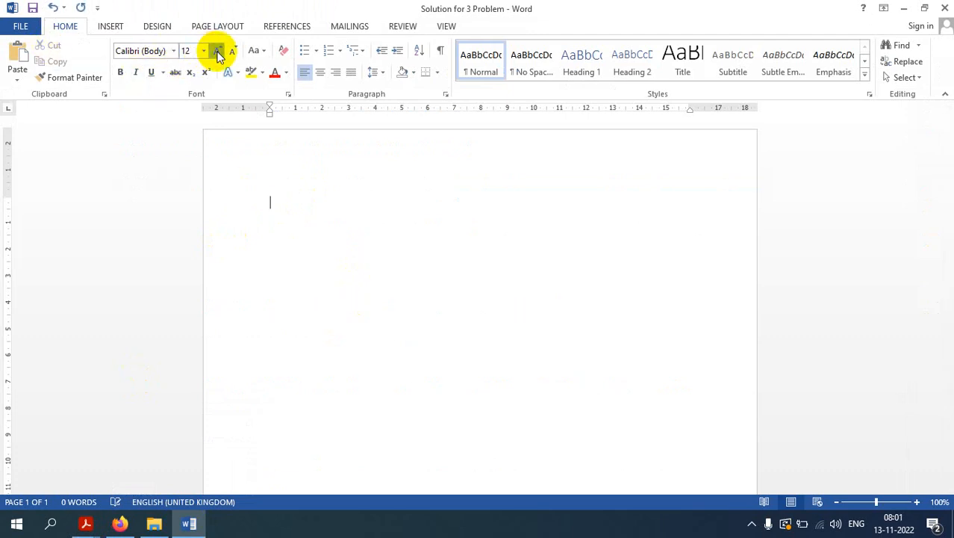
pyautogui.click(217, 54)
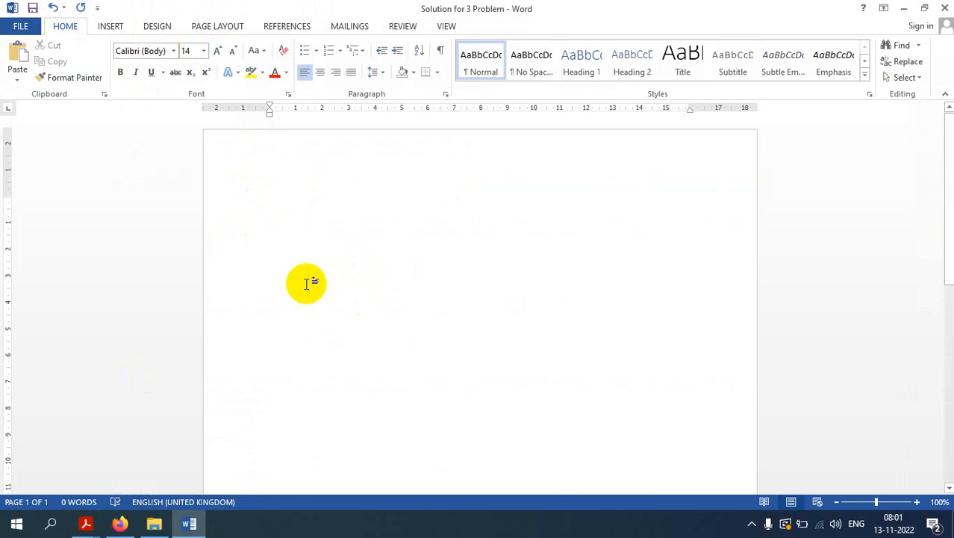
# Step: Type the heading "Detail Courses offered by College"
pyautogui.write('Dec')
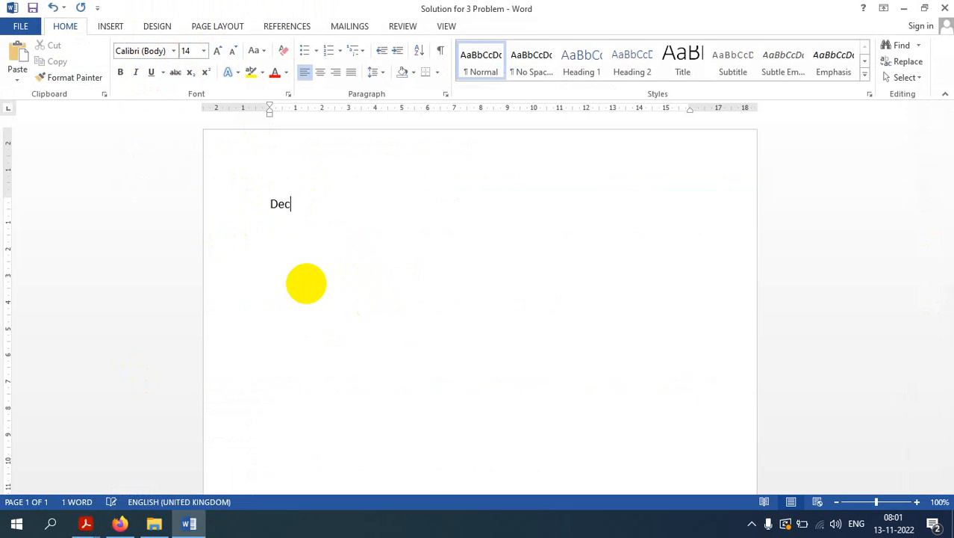
pyautogui.press('BackSpace')
pyautogui.press('BackSpace')
pyautogui.write('etail Courses c')
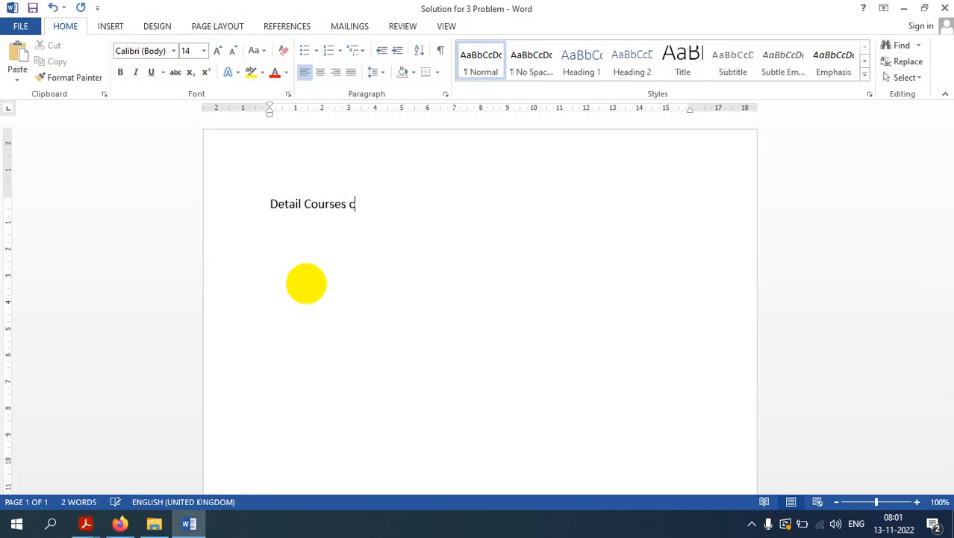
pyautogui.press('BackSpace')
pyautogui.write('offered by College')
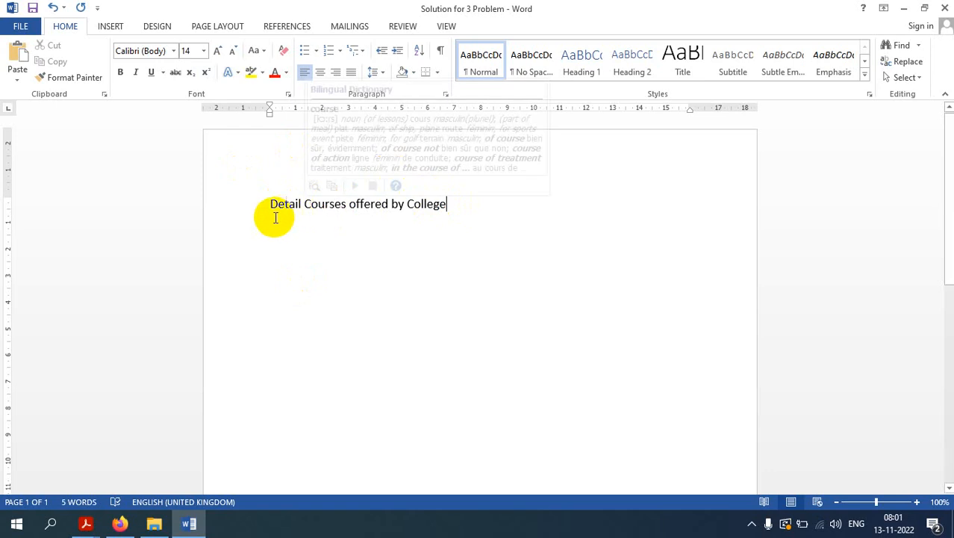
pyautogui.doubleClick(280, 204)
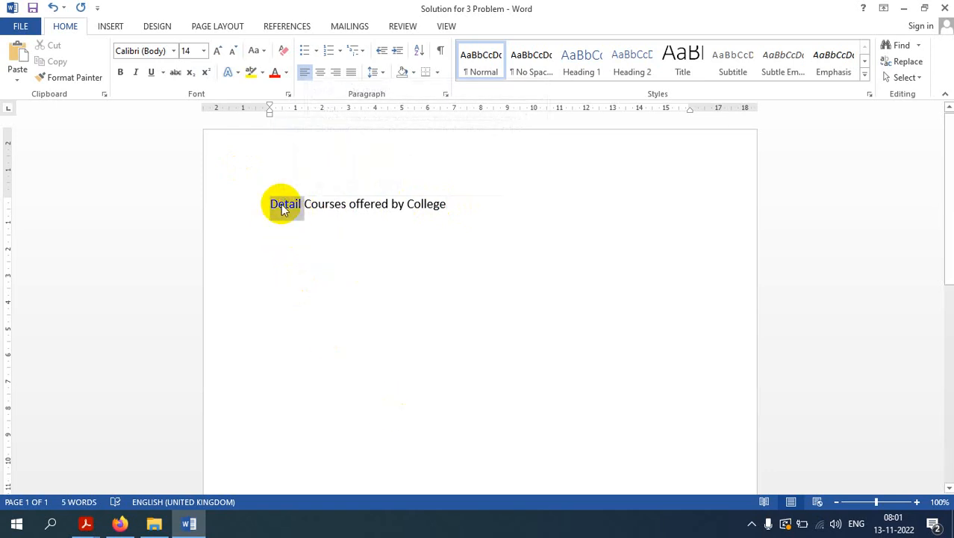
pyautogui.tripleClick(319, 207)
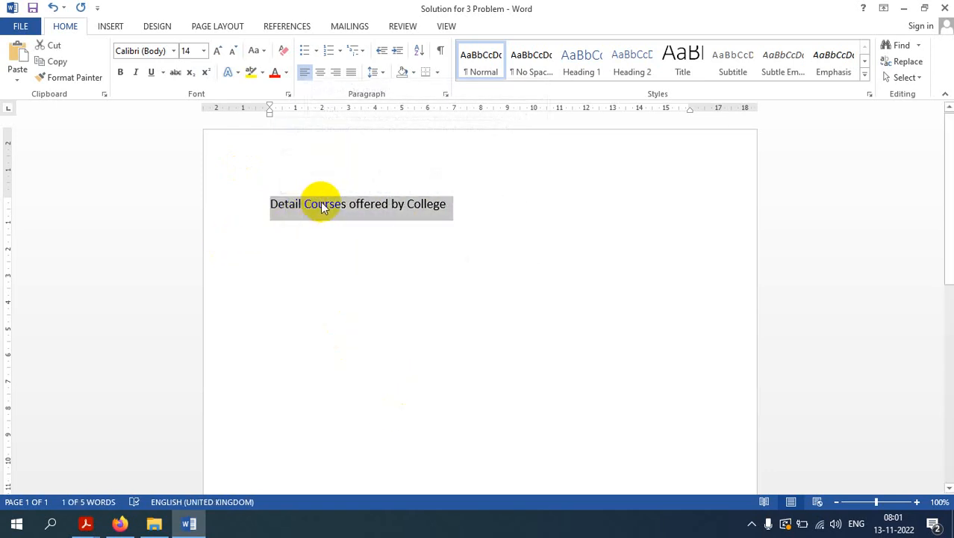
pyautogui.click(381, 357)
pyautogui.click(382, 206)
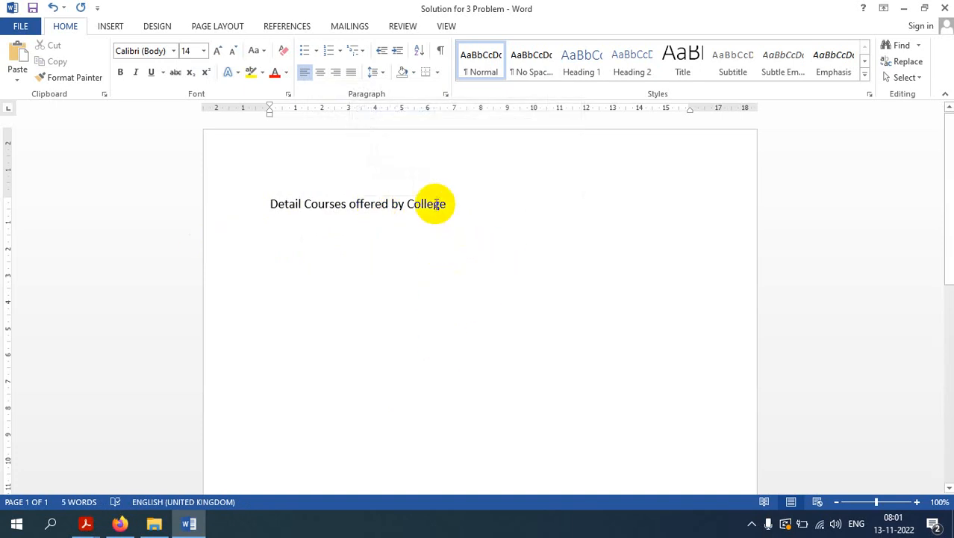
pyautogui.moveTo(435, 204)
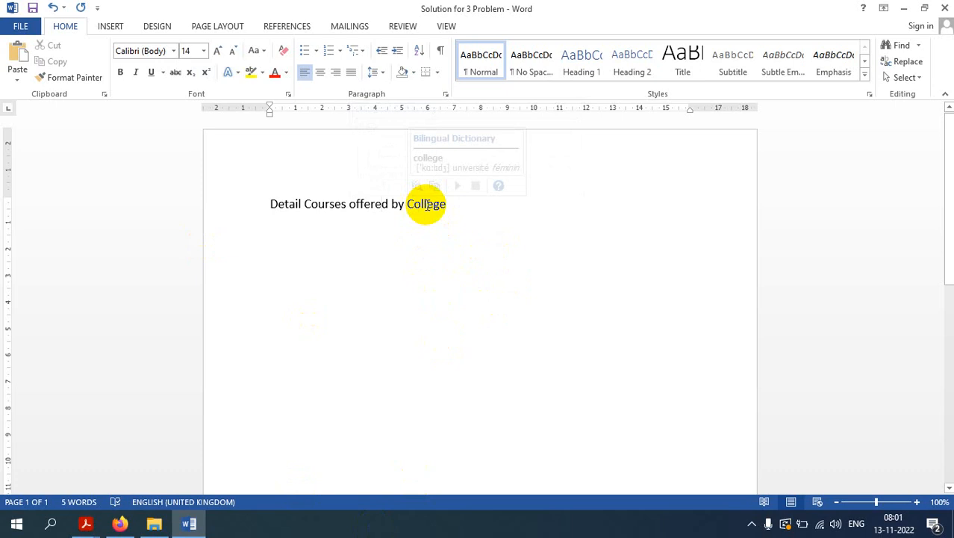
pyautogui.doubleClick(427, 205)
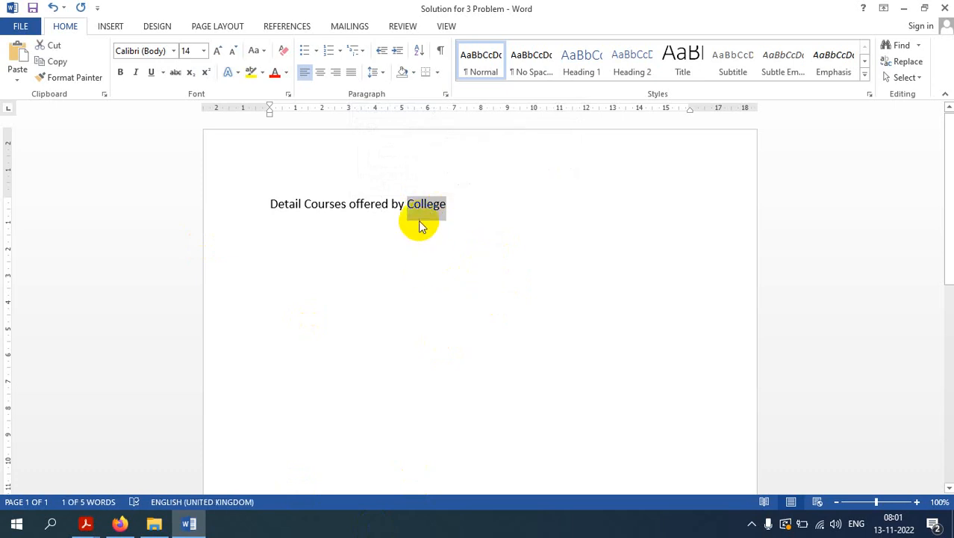
pyautogui.click(427, 207)
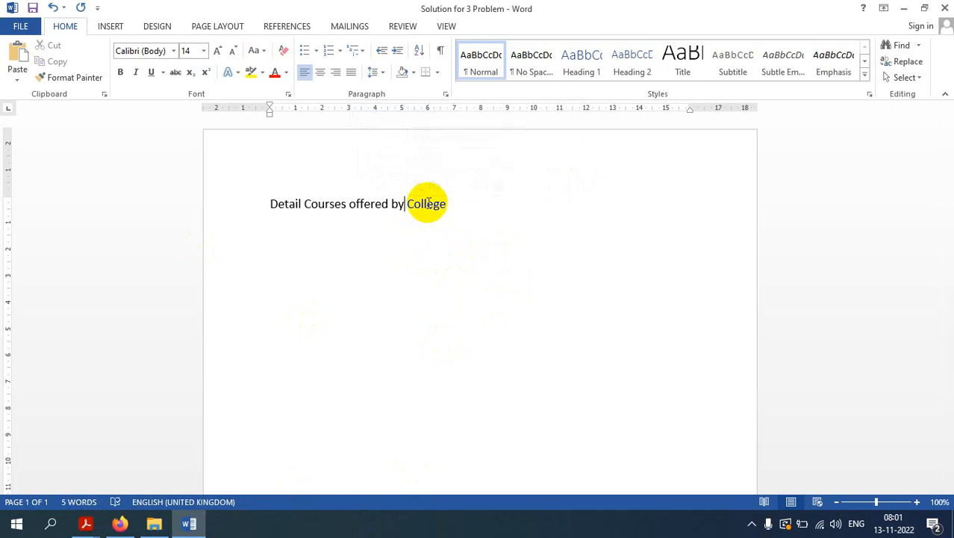
pyautogui.doubleClick(428, 202)
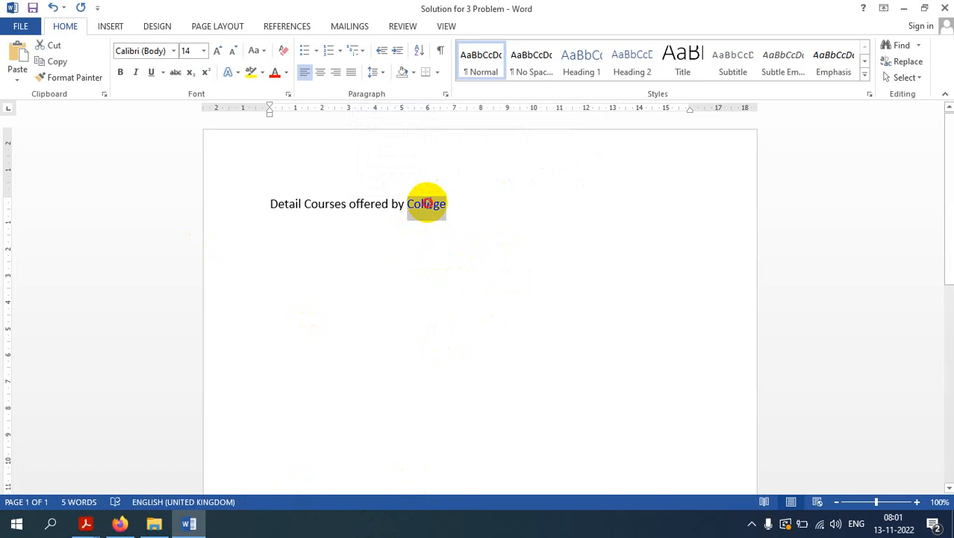
pyautogui.click(451, 203)
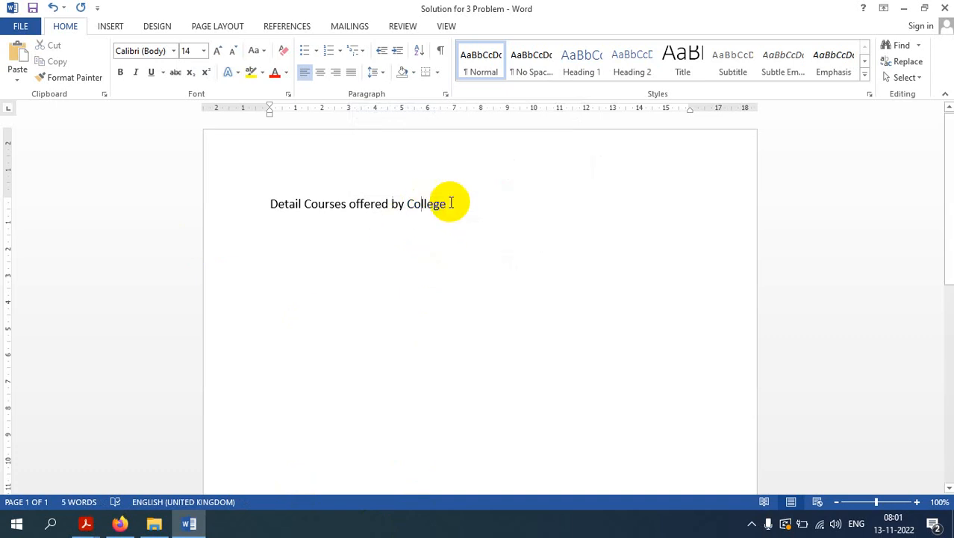
# Step: Make the heading line bold and center it
pyautogui.tripleClick(433, 204)
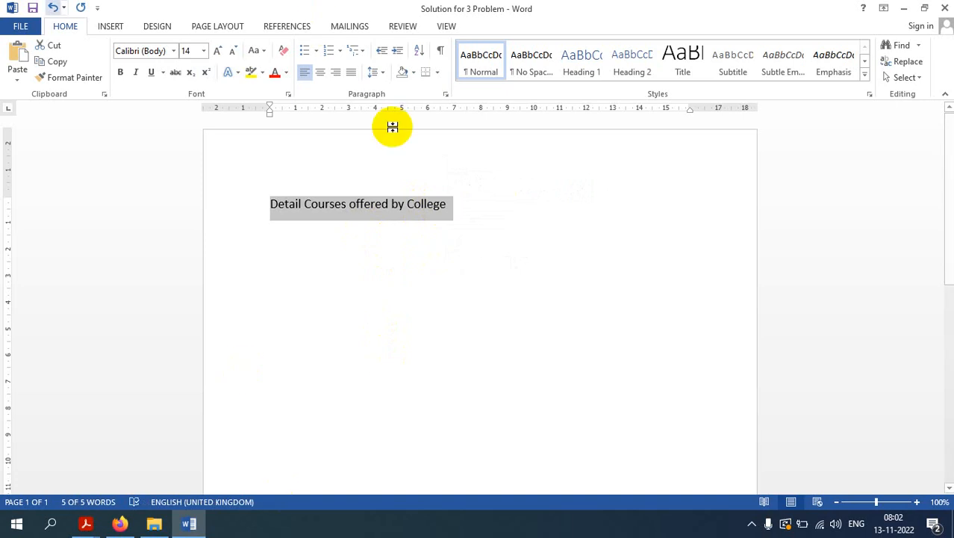
pyautogui.click(120, 72)
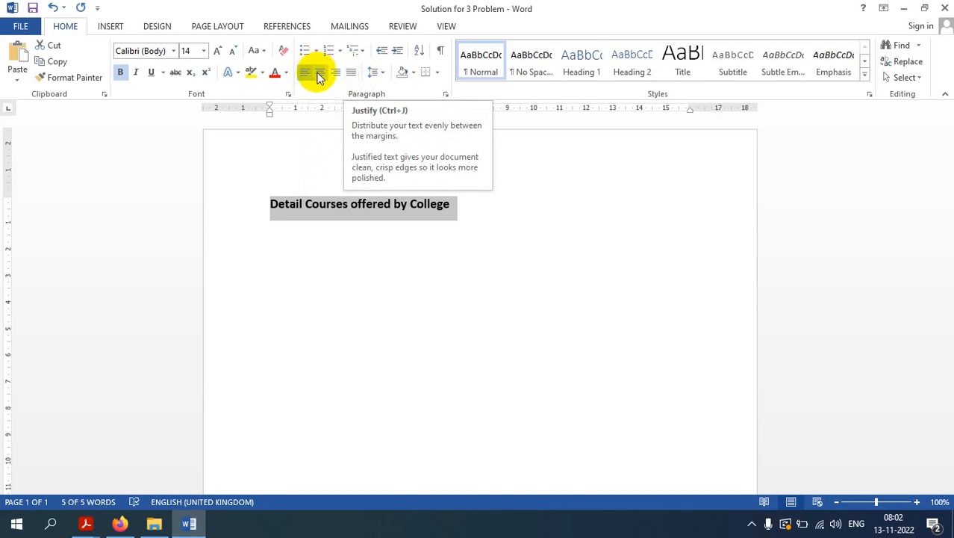
pyautogui.click(323, 77)
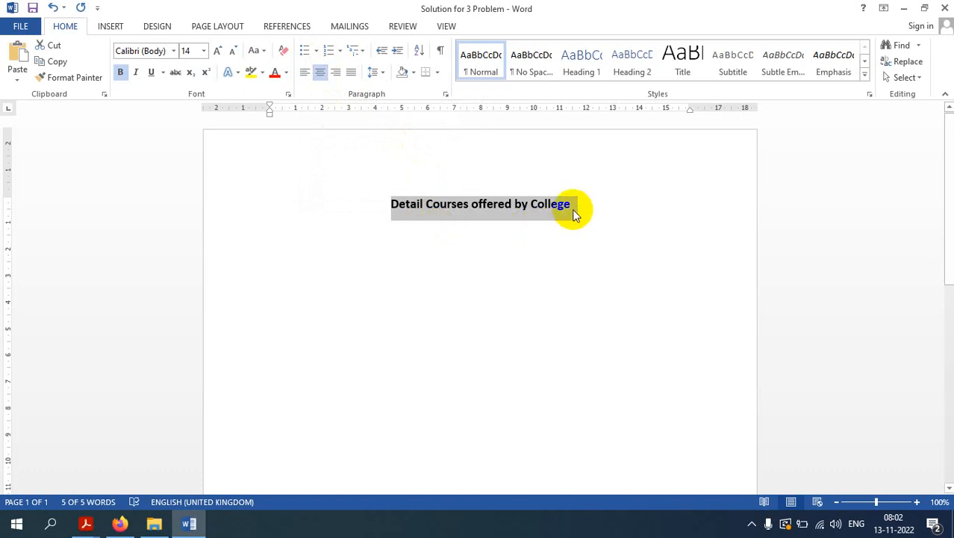
# Step: Apply the Heading 1 style to the heading and make it centered and bold
pyautogui.click(583, 73)
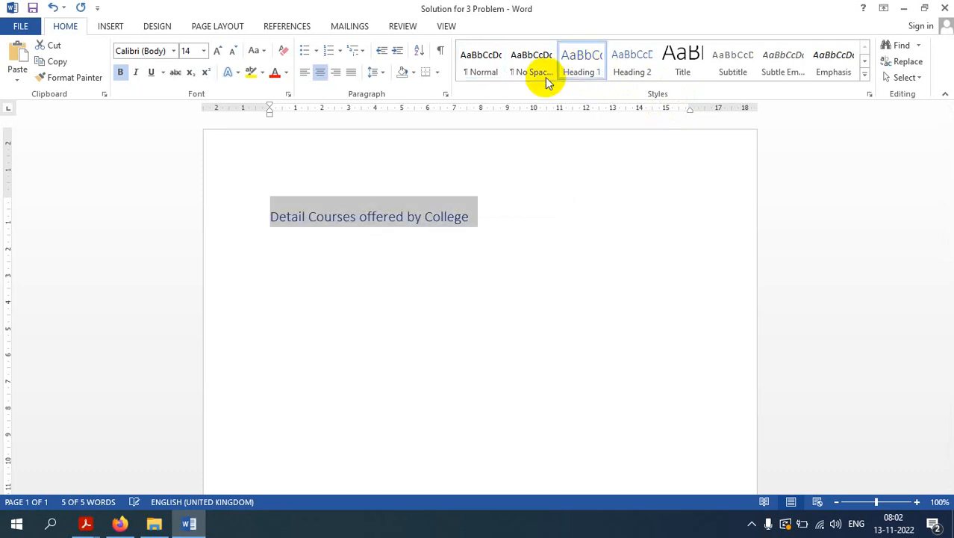
pyautogui.click(320, 72)
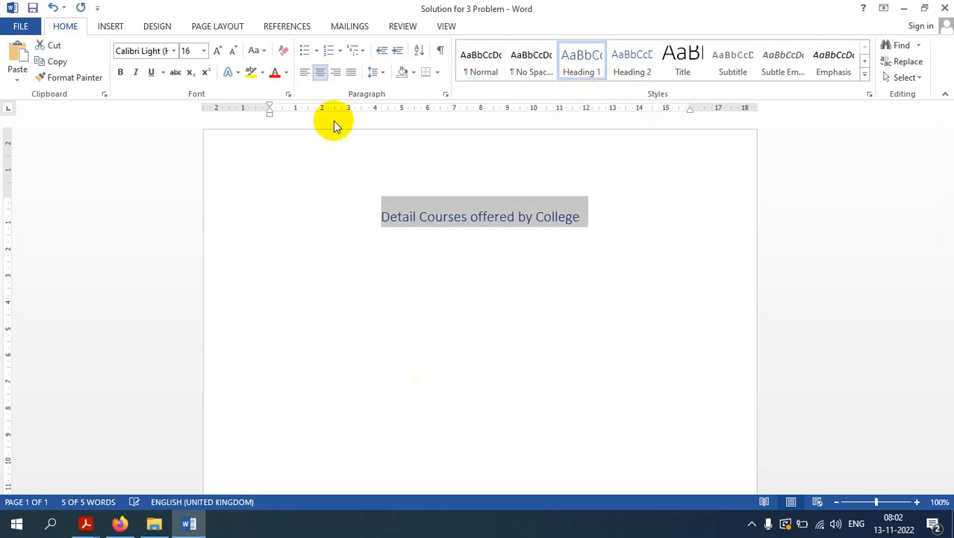
pyautogui.click(121, 73)
pyautogui.click(441, 336)
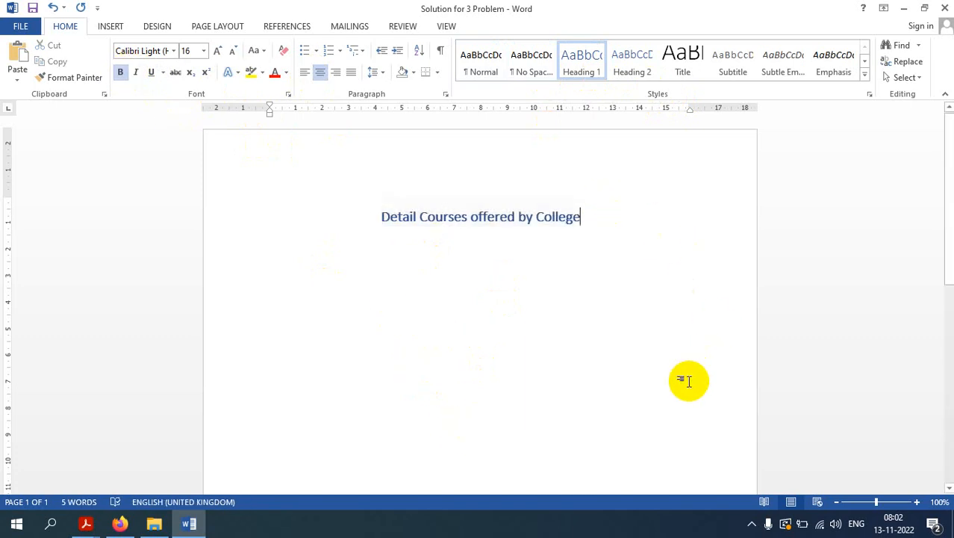
# Step: Add an empty paragraph below the heading and put "3." on its own line above the heading
pyautogui.press('Return')
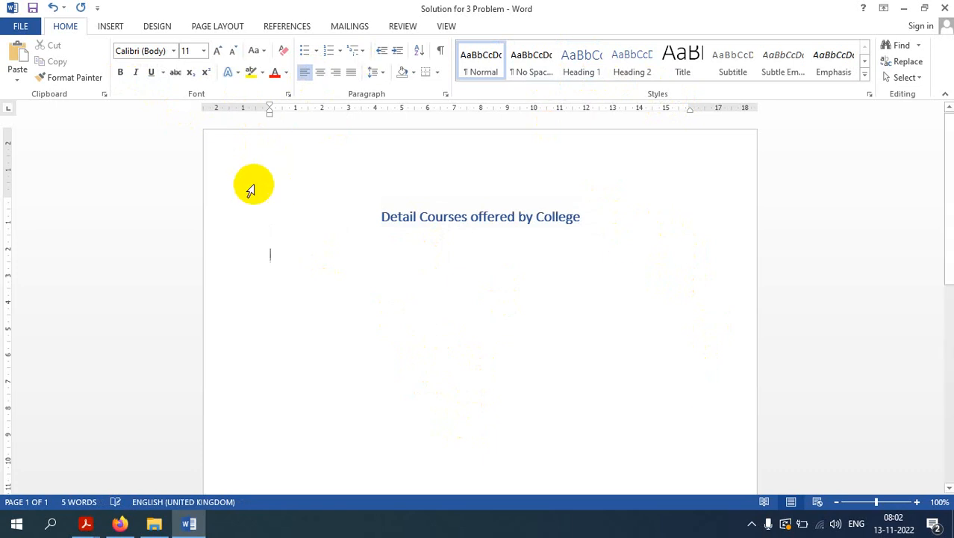
pyautogui.tripleClick(400, 213)
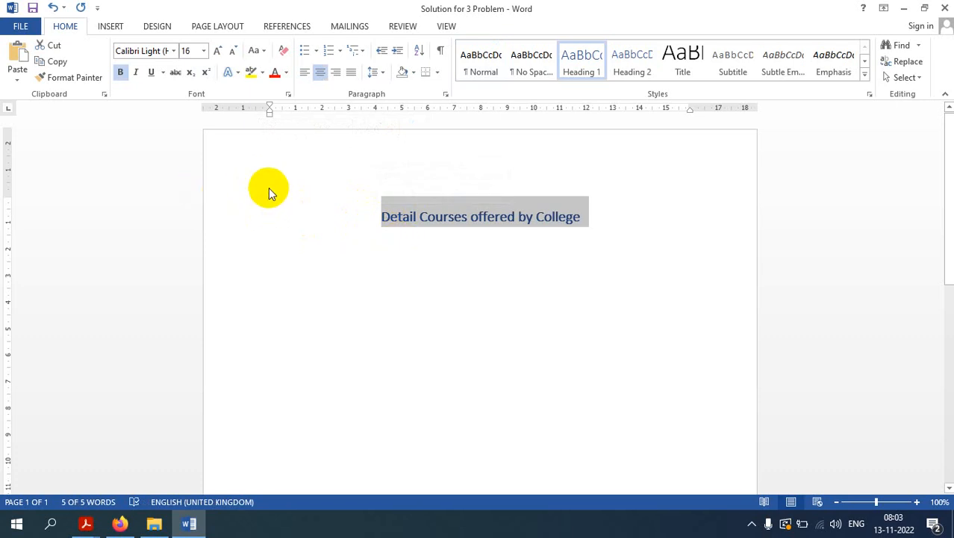
pyautogui.click(294, 210)
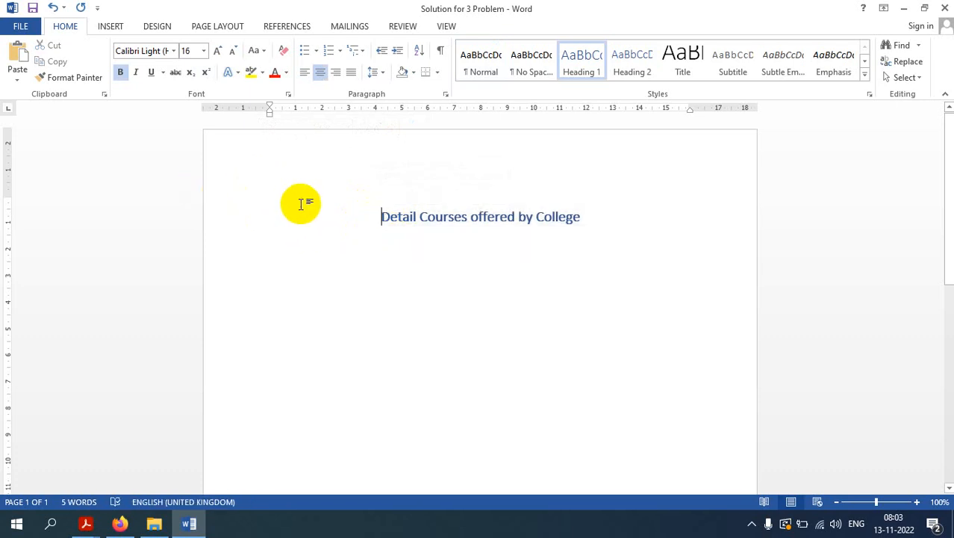
pyautogui.write('3.')
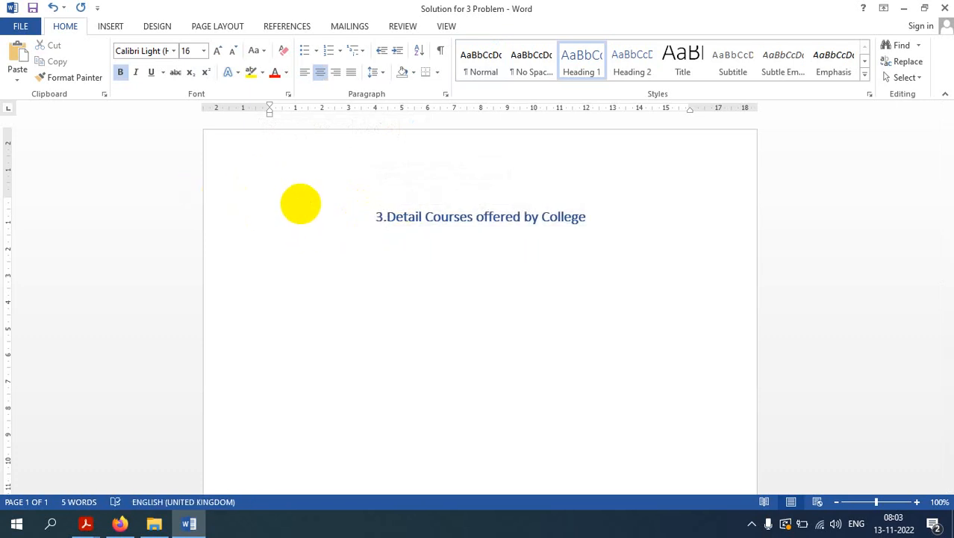
pyautogui.press('Return')
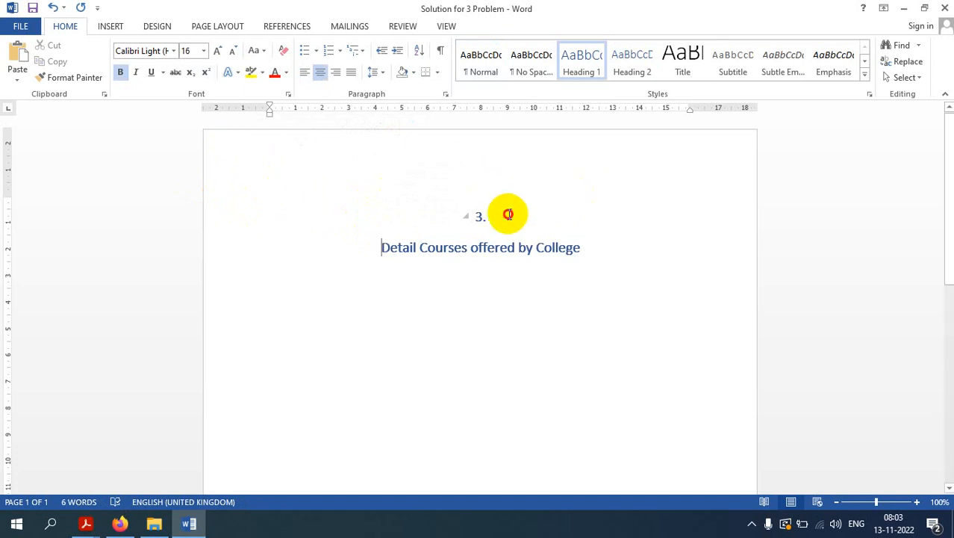
# Step: Left-align the "3." line above the heading
pyautogui.moveTo(507, 215); pyautogui.dragTo(460, 212)
pyautogui.click(305, 72)
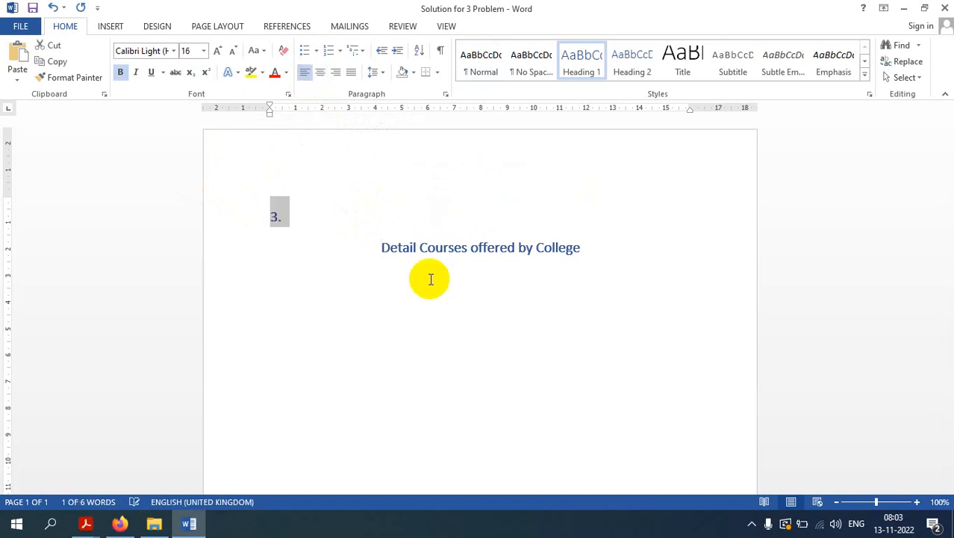
pyautogui.moveTo(587, 247); pyautogui.dragTo(387, 245)
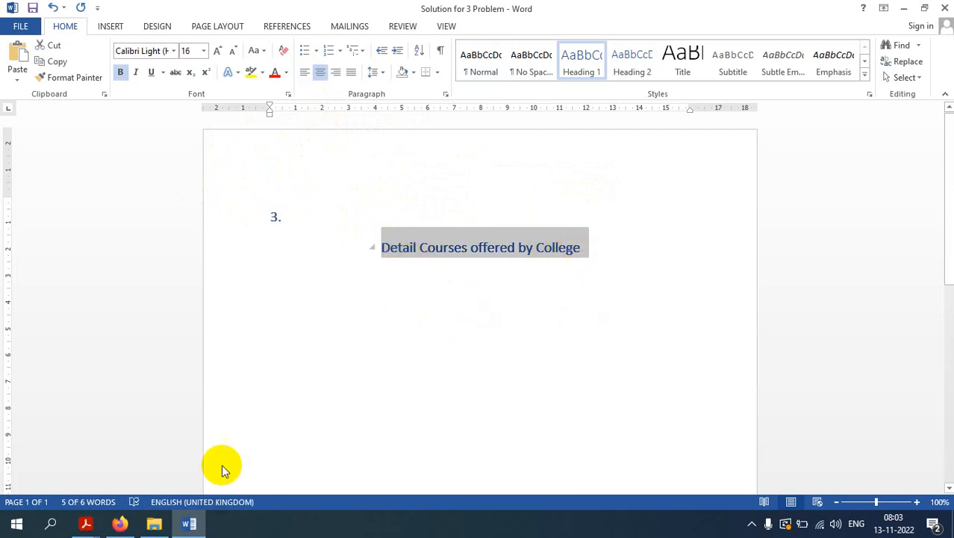
# Step: Switch to the question bank PDF to read task 3's instructions, then return to the document
pyautogui.click(85, 523)
pyautogui.click(207, 468)
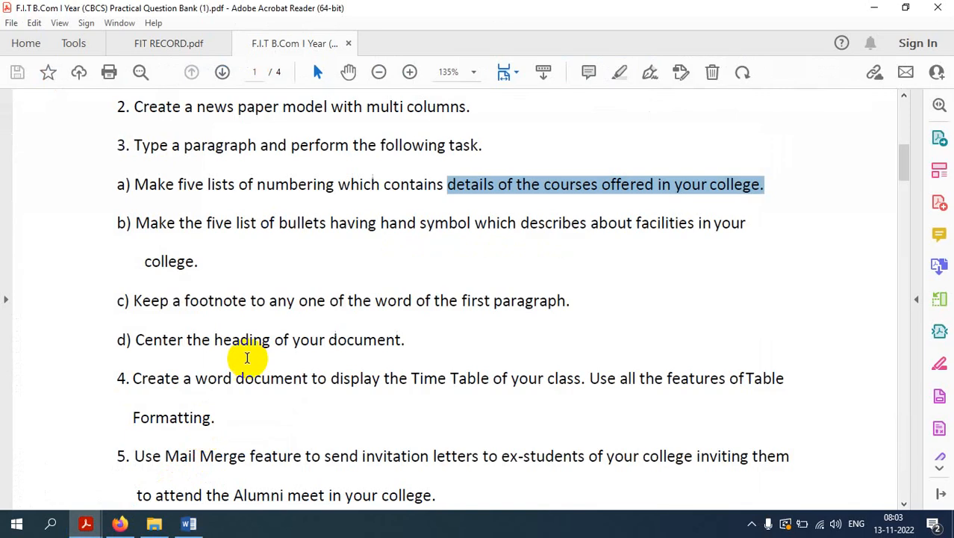
pyautogui.click(421, 342)
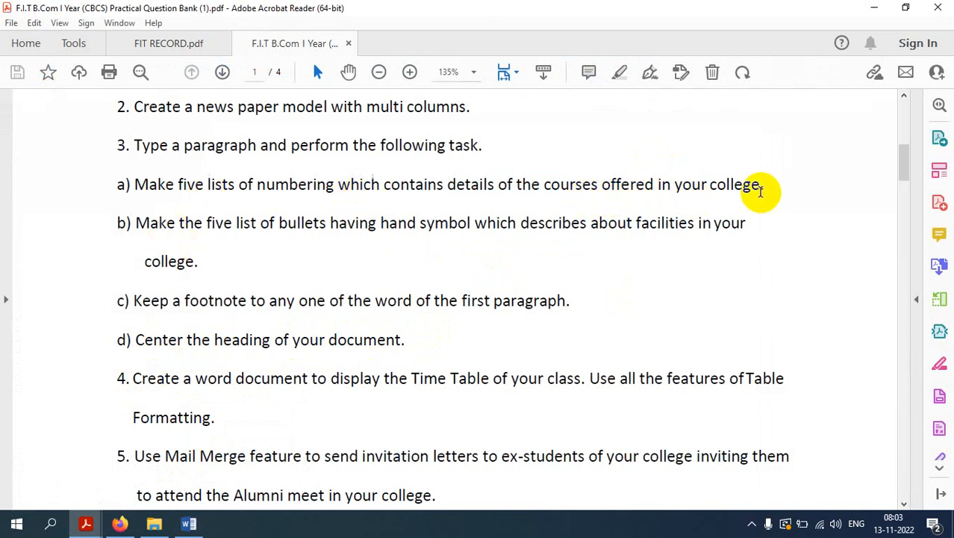
pyautogui.click(875, 8)
# Step: On the empty line below the heading, set the font size to 14
pyautogui.click(378, 324)
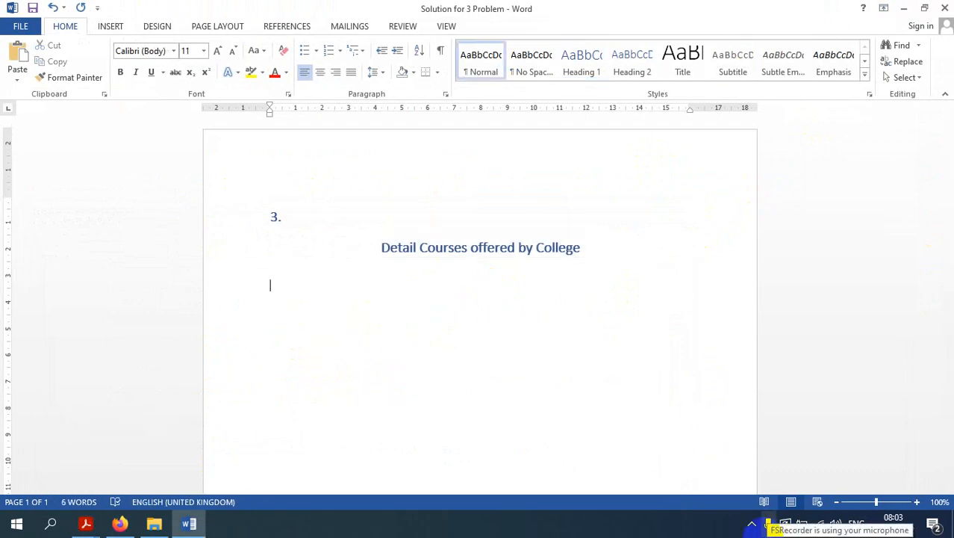
pyautogui.write('B')
pyautogui.press('BackSpace')
pyautogui.press('BackSpace')
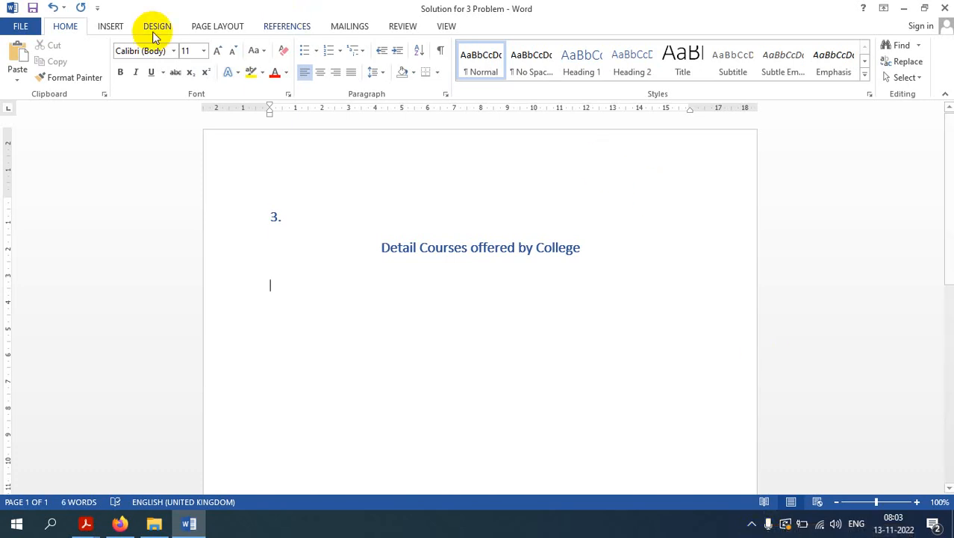
pyautogui.click(216, 51)
pyautogui.click(216, 50)
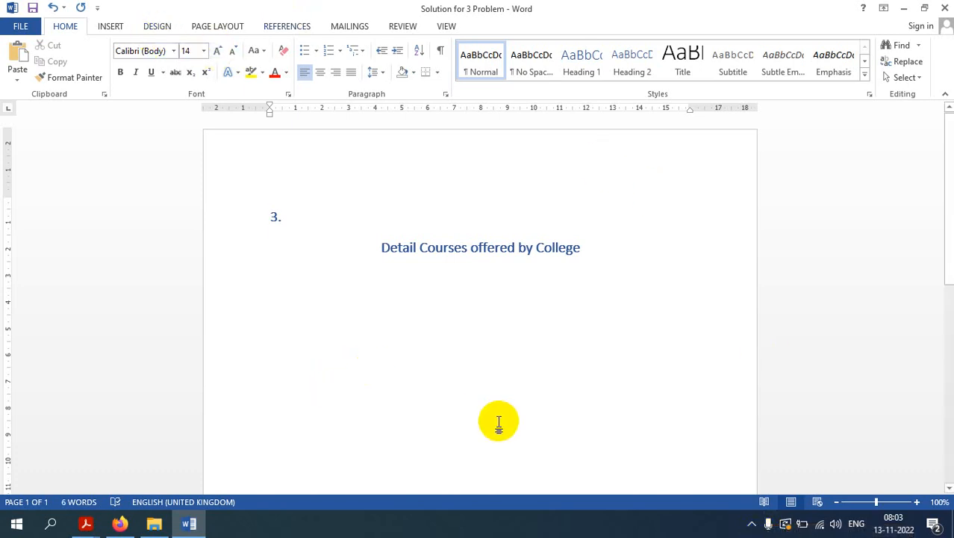
# Step: Type the course lines "BCOM (General)" and "BCOM (Computers)" below the heading
pyautogui.write('BCOM ')
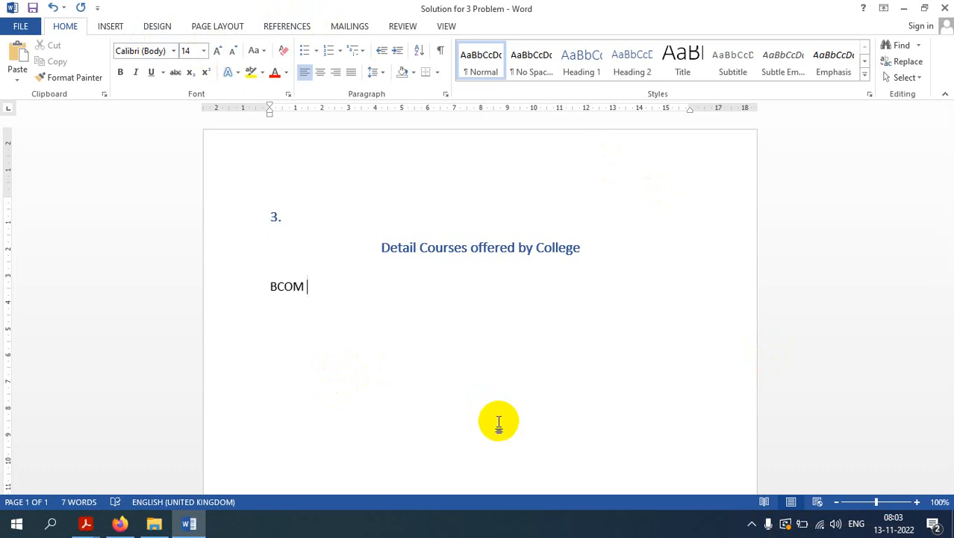
pyautogui.write('(Genera')
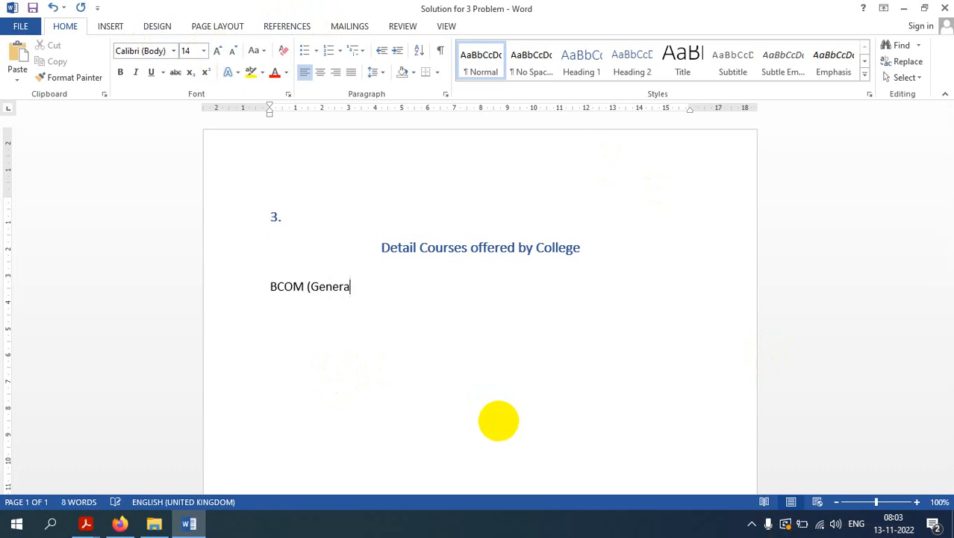
pyautogui.write('l)')
pyautogui.press('Return')
pyautogui.press('Tab')
pyautogui.write('BCOM (Computers')
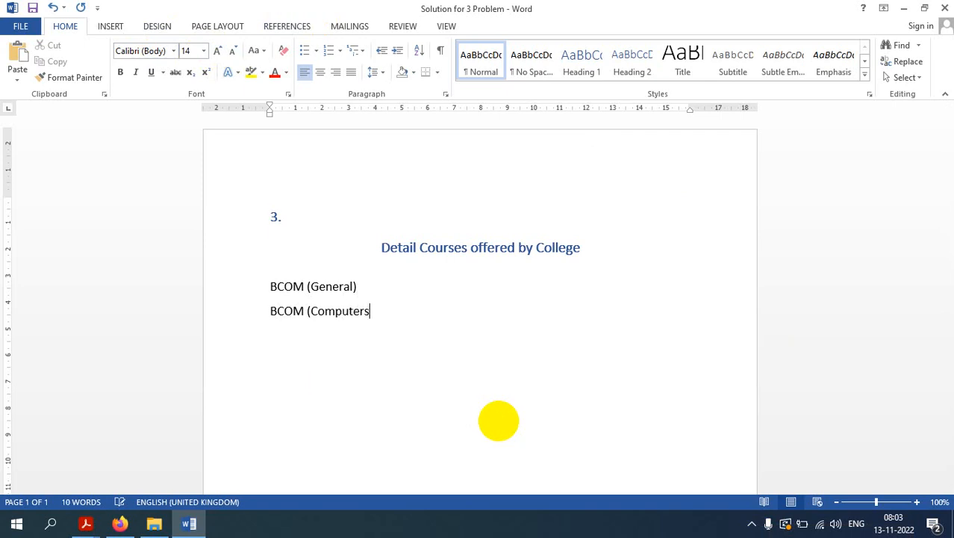
pyautogui.write(')')
# Step: Add the course lines "BBA (General)", "BBA (Computers)" and "BBA (EDP)"
pyautogui.press('Return')
pyautogui.write('BE')
pyautogui.write('A')
pyautogui.write(' (')
pyautogui.write('Genera')
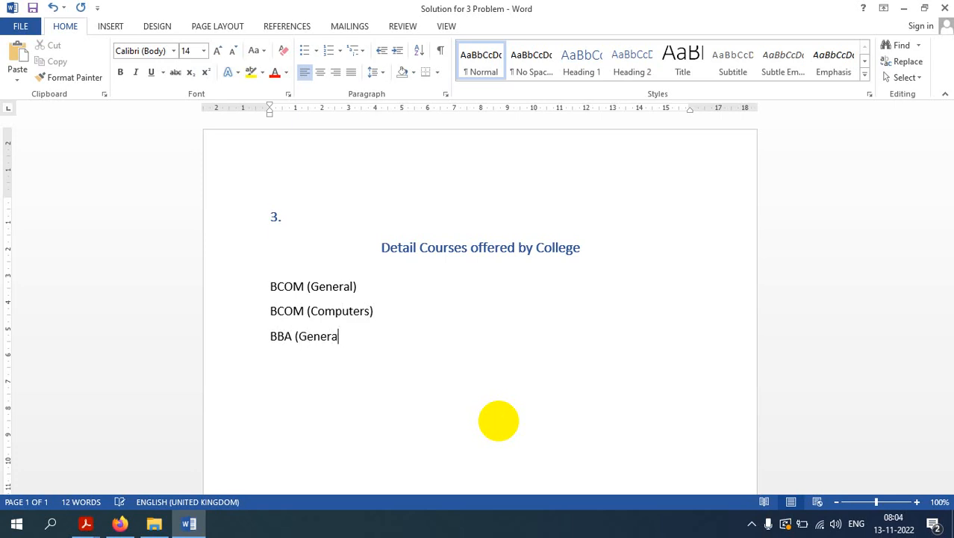
pyautogui.write('l)')
pyautogui.press('Return')
pyautogui.write('BBA (Computers) ')
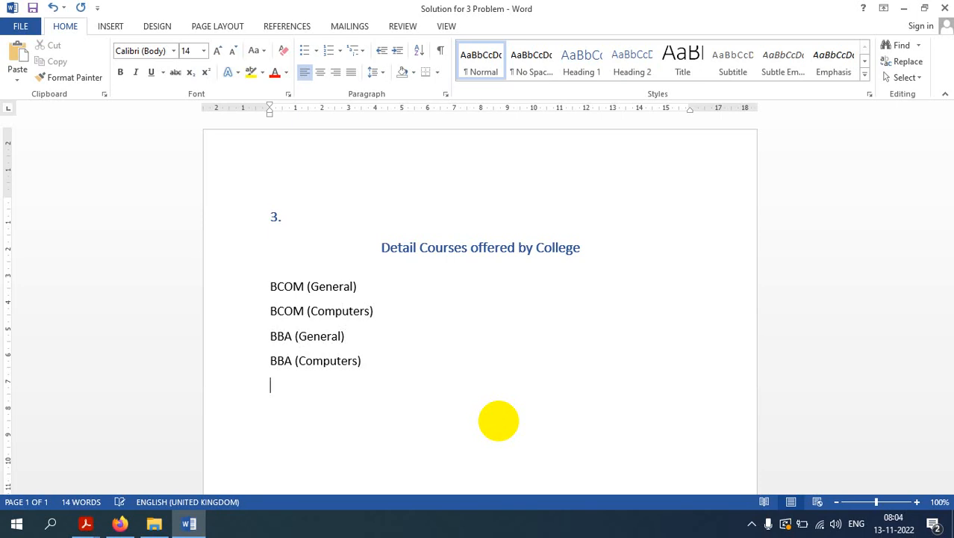
pyautogui.write('BBA (EDP')
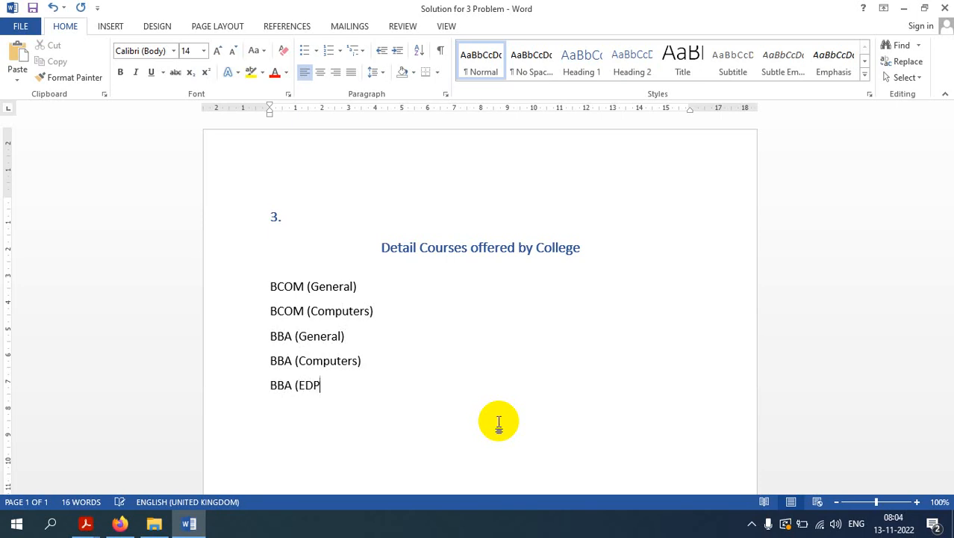
pyautogui.write(')')
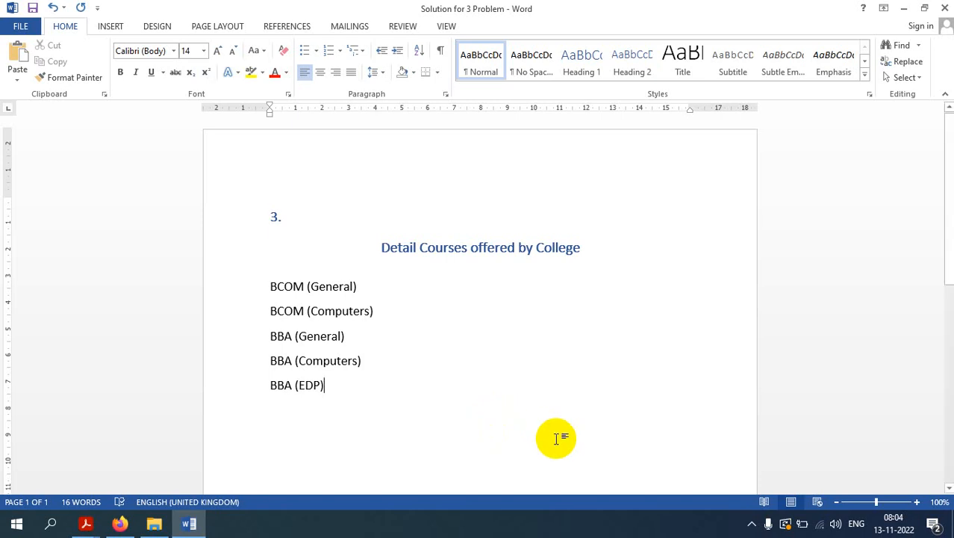
# Step: Number the five course lines with the I., II., III. Roman numeral format
pyautogui.moveTo(330, 386); pyautogui.dragTo(266, 291)
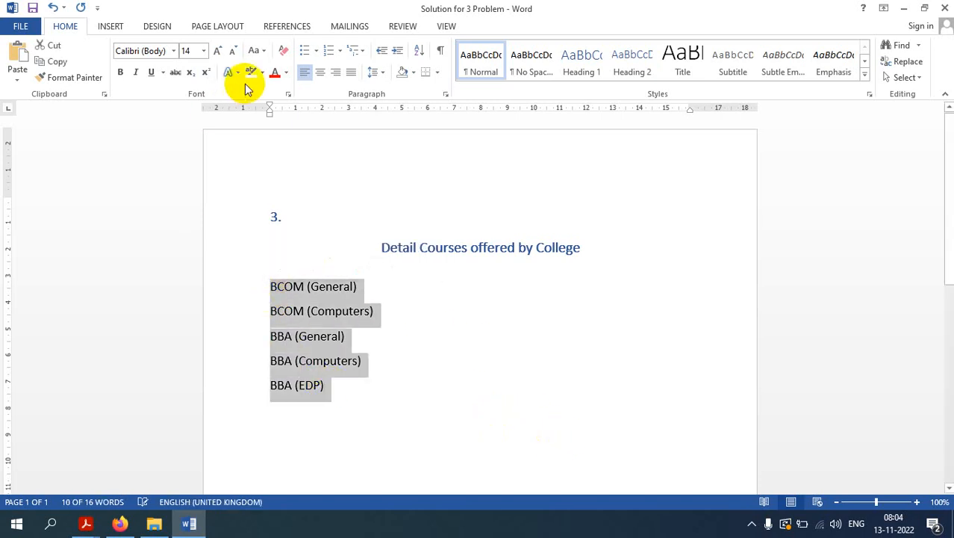
pyautogui.click(339, 53)
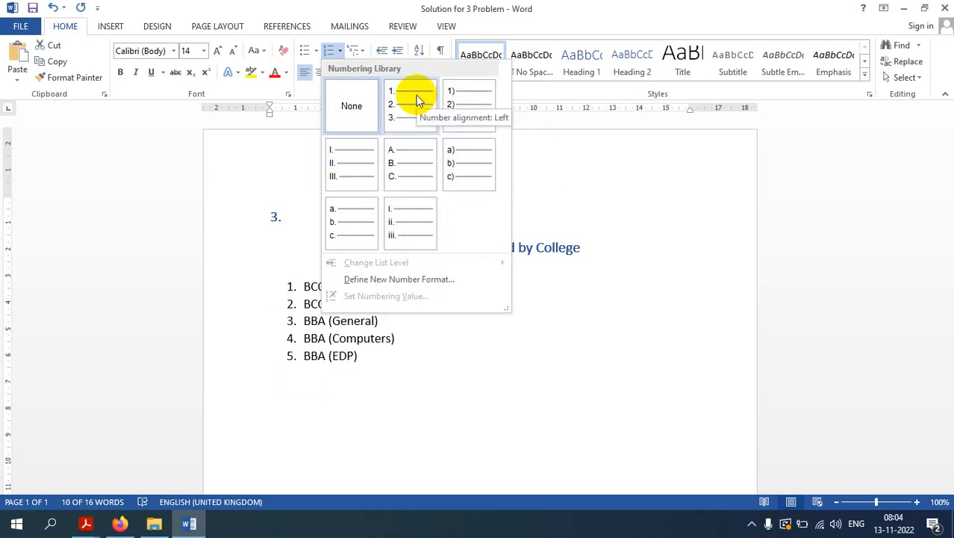
pyautogui.click(357, 167)
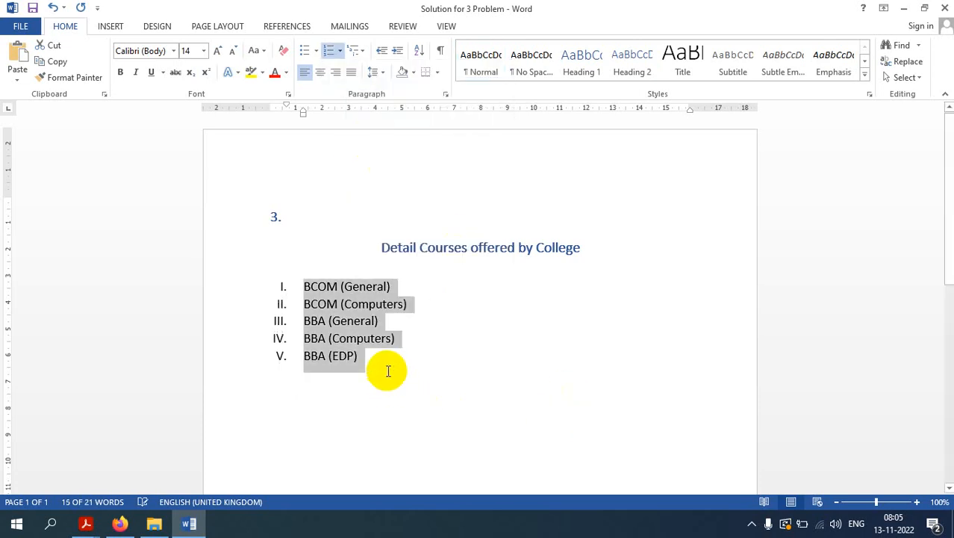
pyautogui.click(388, 371)
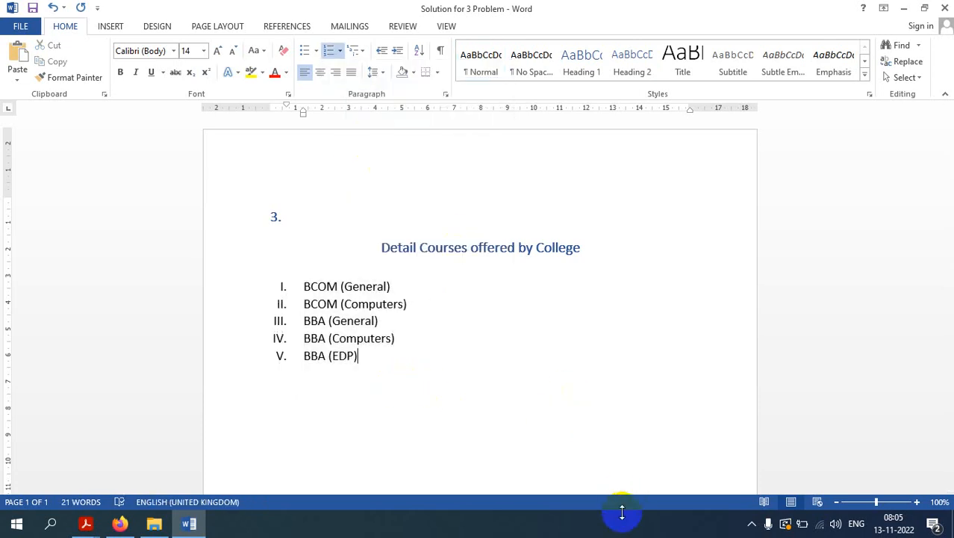
# Step: End the numbered list and add an empty unnumbered line below it
pyautogui.press('Return')
pyautogui.press('Return')
pyautogui.press('Return')
pyautogui.press('Return')
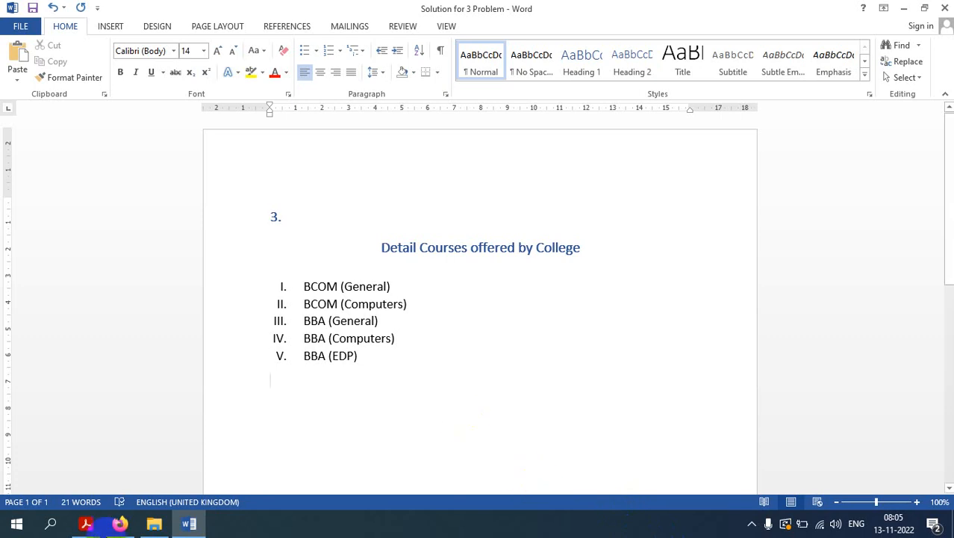
# Step: Check the bullet task in the question bank PDF and return to the document
pyautogui.moveTo(86, 526)
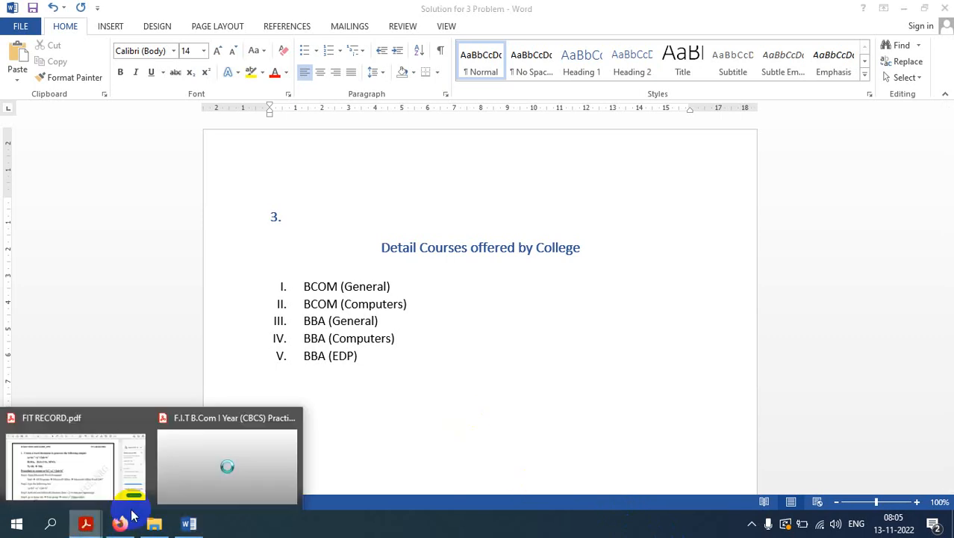
pyautogui.click(201, 470)
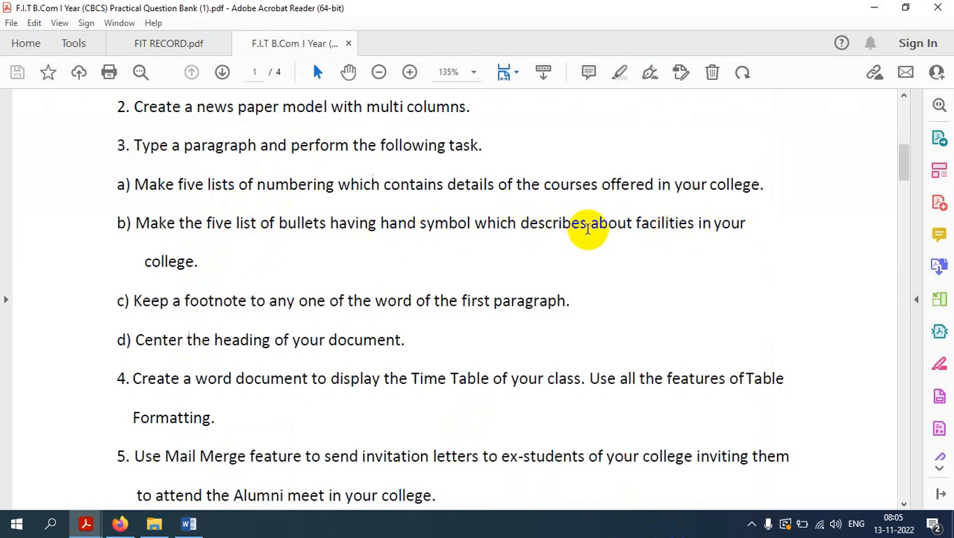
pyautogui.click(874, 9)
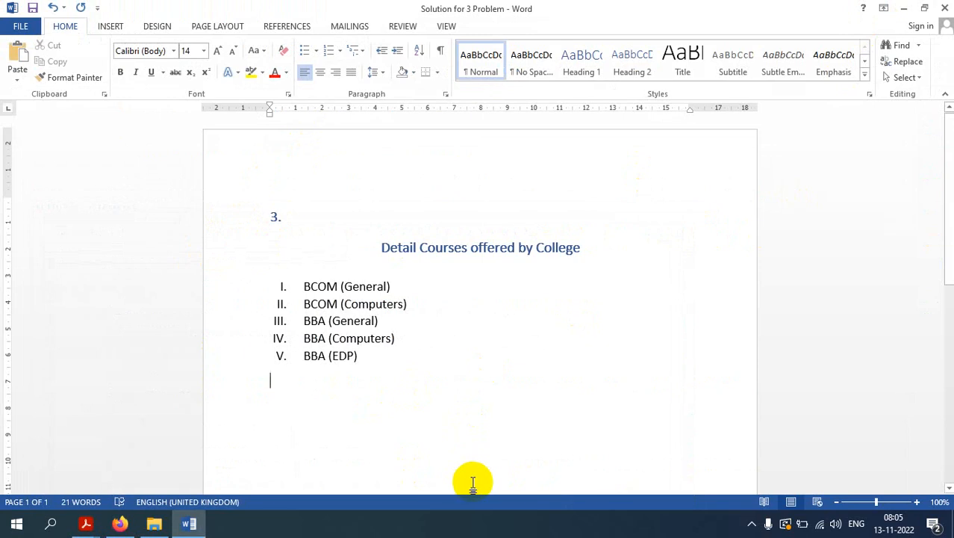
# Step: Below the course list, type the facility lines "Good Classes" and "Digital Classes"
pyautogui.press('Return')
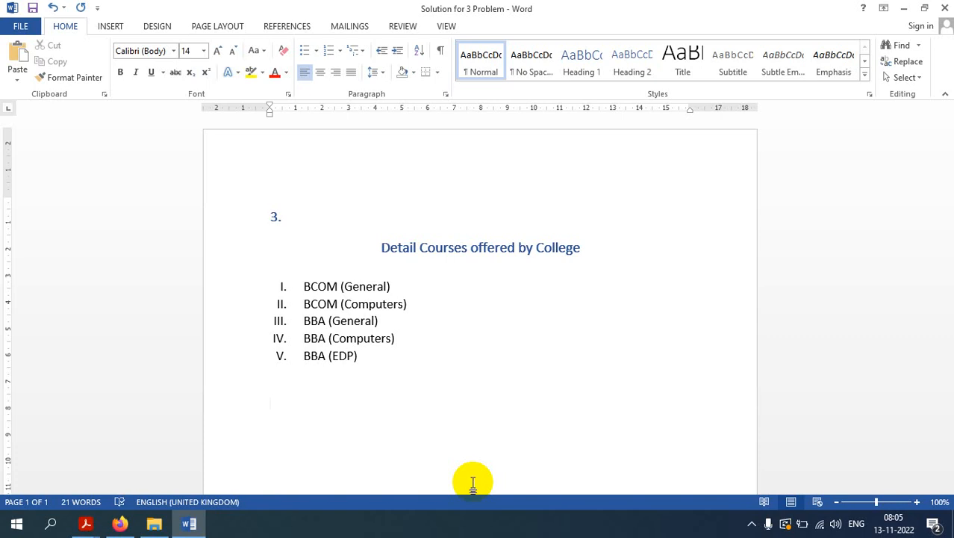
pyautogui.write('Good Class')
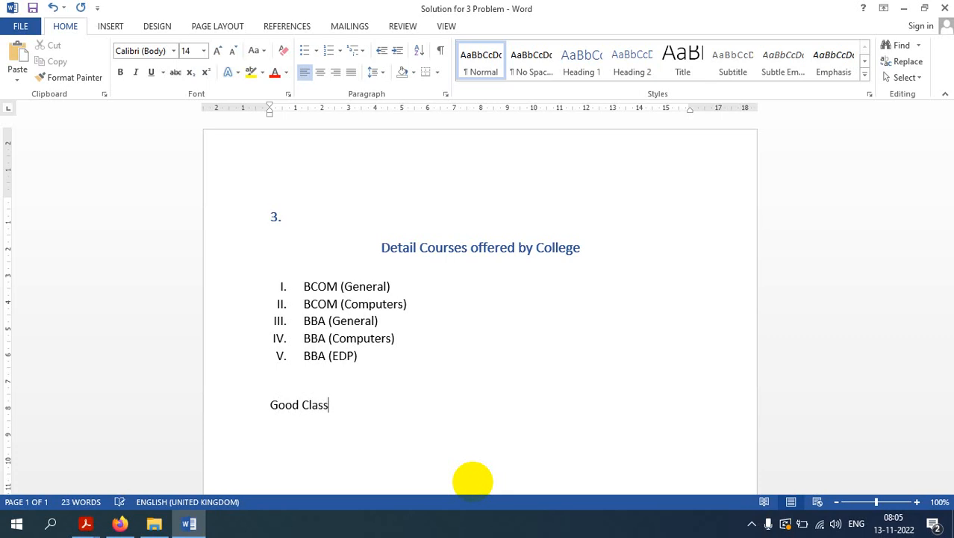
pyautogui.write('es w')
pyautogui.press('BackSpace')
pyautogui.write('Class')
pyautogui.press('BackSpace')
pyautogui.write('ed')
pyautogui.press('BackSpace')
pyautogui.press('BackSpace')
pyautogui.write('s with dig')
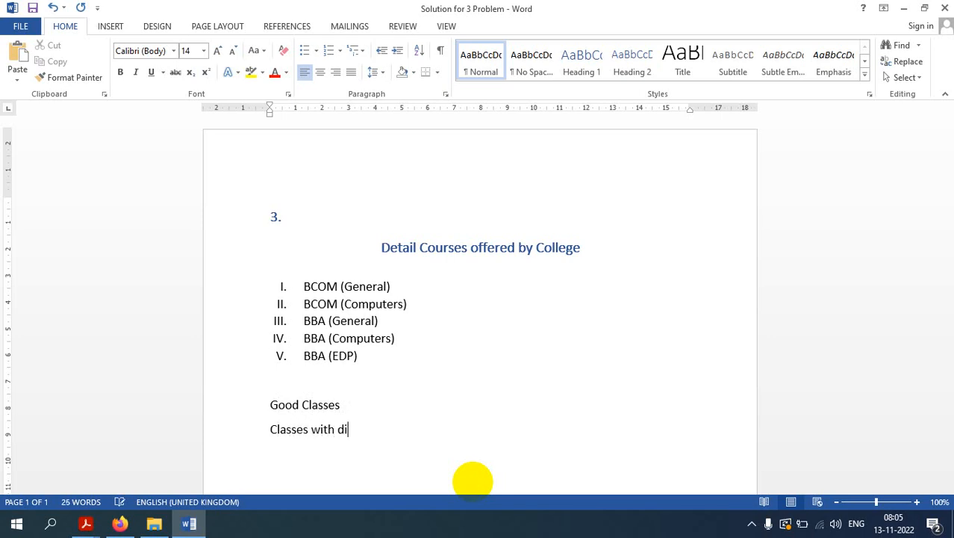
pyautogui.press('BackSpace')
pyautogui.press('BackSpace')
pyautogui.press('BackSpace')
pyautogui.press('BackSpace')
pyautogui.press('BackSpace')
pyautogui.press('BackSpace')
pyautogui.press('BackSpace')
pyautogui.press('BackSpace')
pyautogui.press('BackSpace')
pyautogui.press('BackSpace')
pyautogui.press('BackSpace')
pyautogui.press('BackSpace')
pyautogui.press('BackSpace')
pyautogui.press('BackSpace')
pyautogui.press('BackSpace')
pyautogui.press('BackSpace')
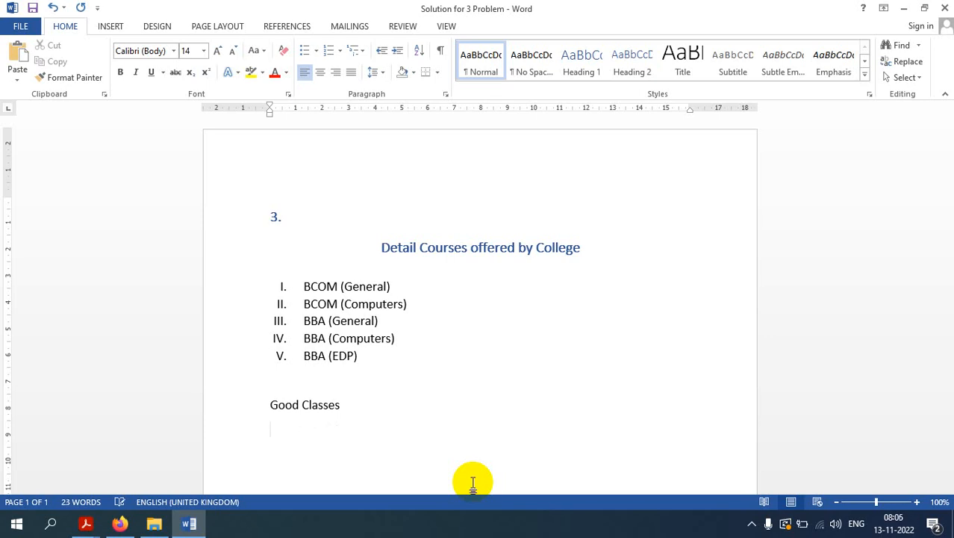
pyautogui.write('Digital Classes')
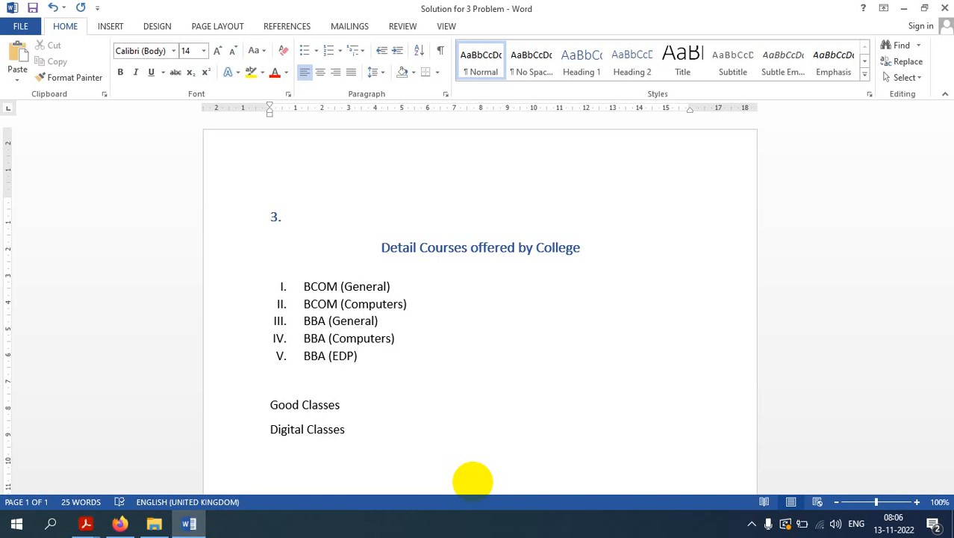
# Step: Add the facility lines "Excellent Library", "Good Computer Lab" and "Excellent Teaching Faculties", followed by empty lines
pyautogui.write('Exce')
pyautogui.press('BackSpace')
pyautogui.write('celllan')
pyautogui.press('BackSpace')
pyautogui.press('BackSpace')
pyautogui.press('BackSpace')
pyautogui.write('ent Libr')
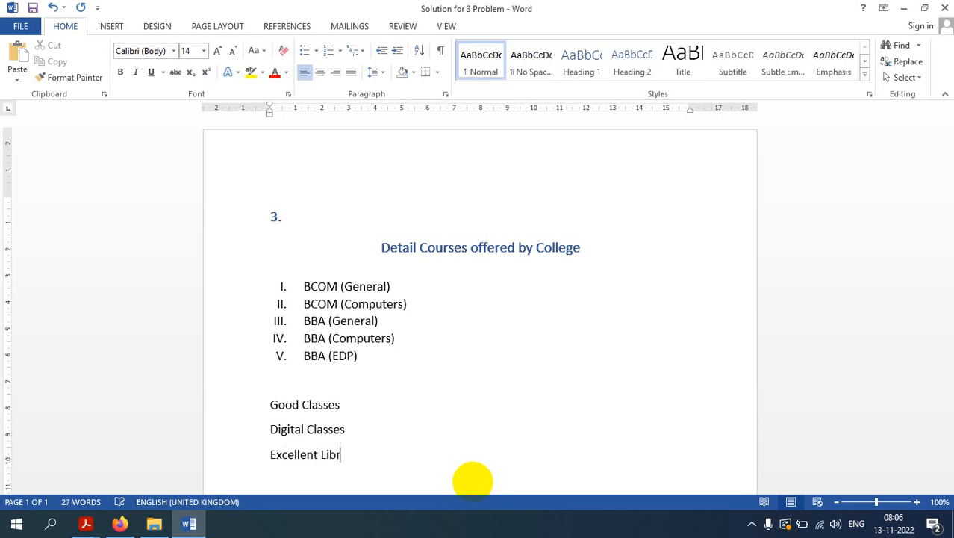
pyautogui.write('ary')
pyautogui.write('G')
pyautogui.write('Good COmpu')
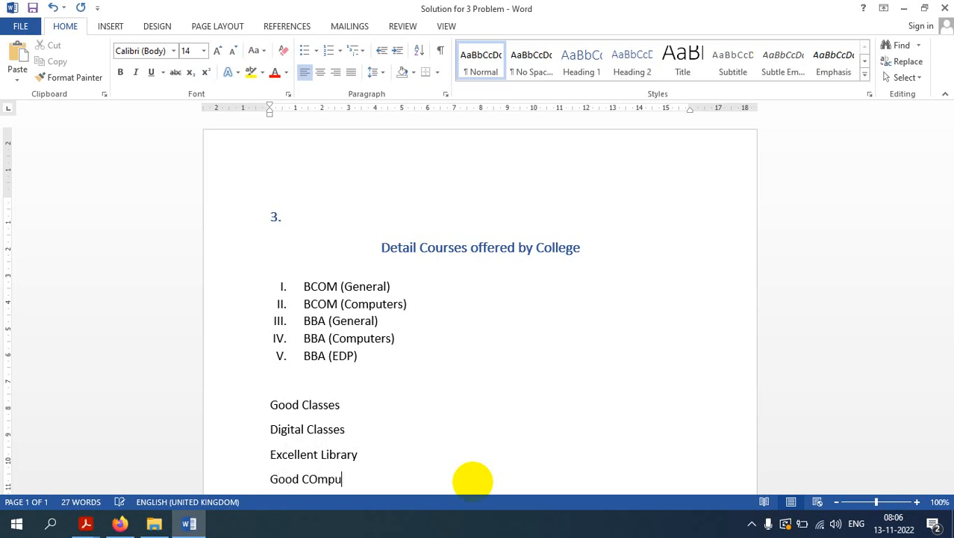
pyautogui.press('BackSpace')
pyautogui.press('BackSpace')
pyautogui.press('BackSpace')
pyautogui.press('BackSpace')
pyautogui.press('BackSpace')
pyautogui.press('BackSpace')
pyautogui.write('Computer Lab')
pyautogui.press('Return')
pyautogui.write('E')
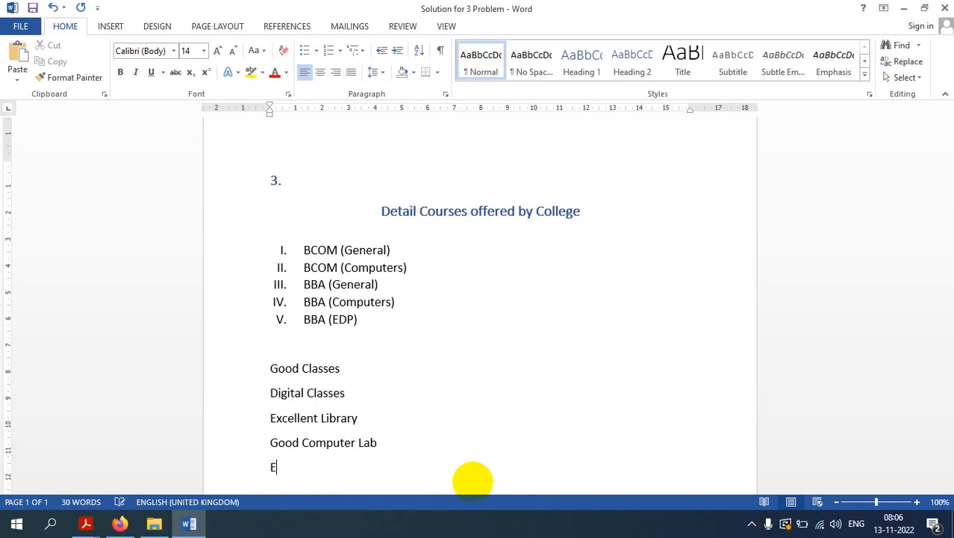
pyautogui.write('xcellent Teach')
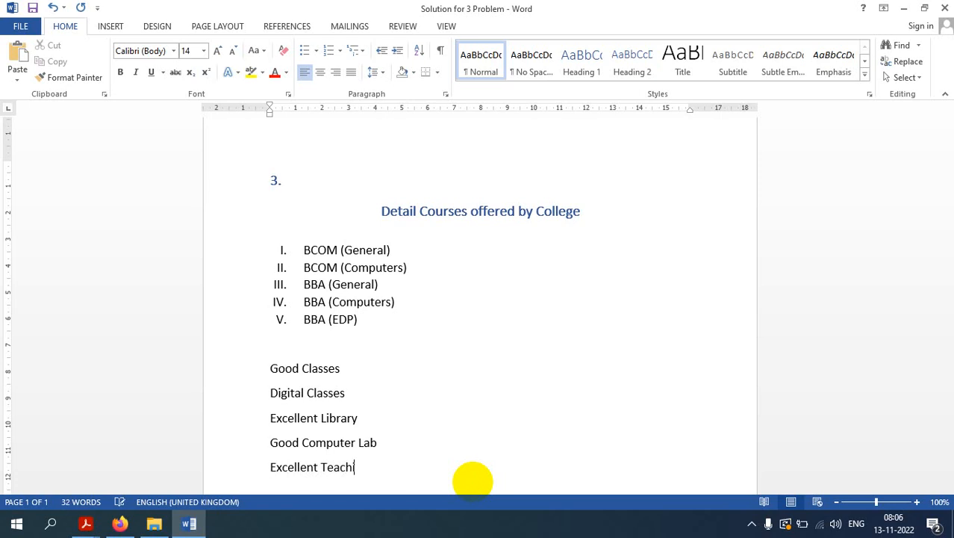
pyautogui.write('ing')
pyautogui.write(' Fac')
pyautogui.write('ult')
pyautogui.write('ties')
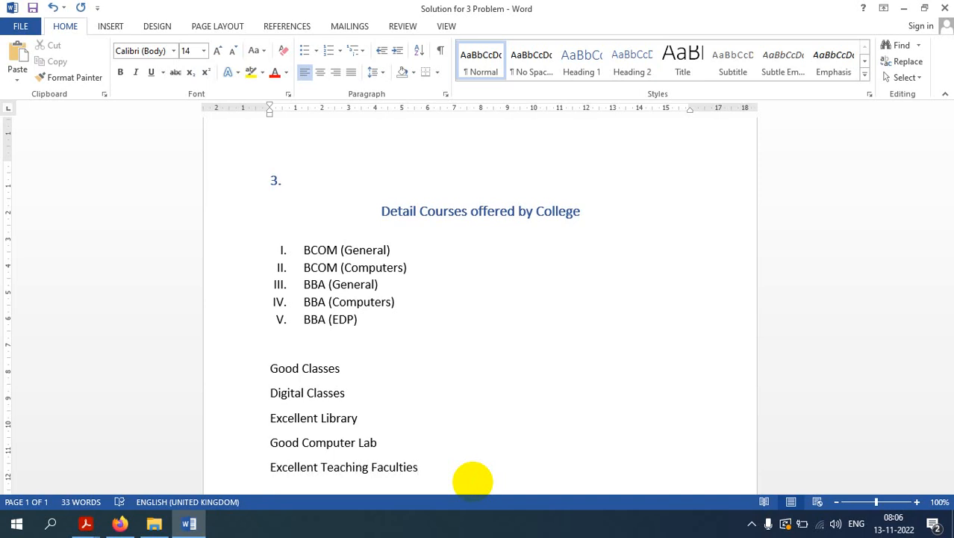
pyautogui.press('Return')
pyautogui.press('Return')
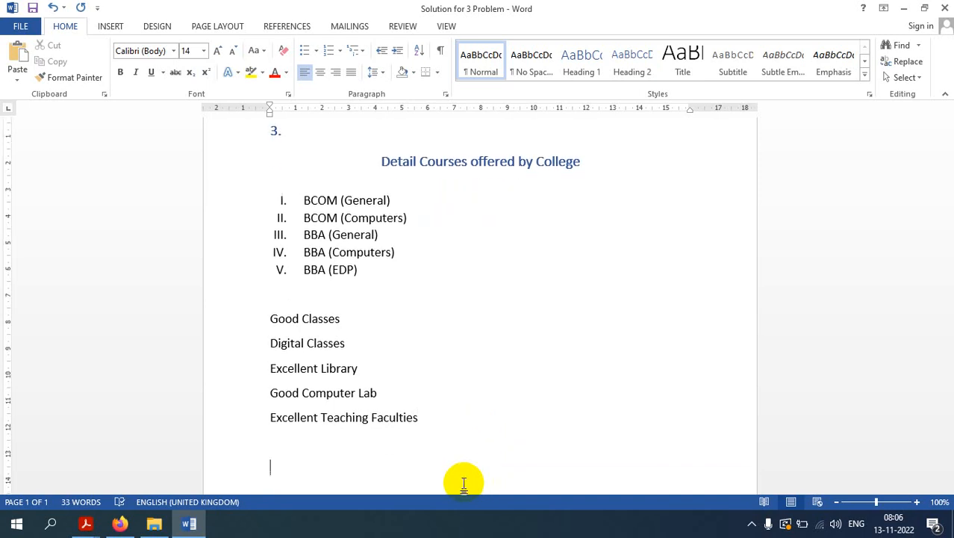
# Step: Select the five facility lines, briefly opening and cancelling the custom bullet symbol dialog
pyautogui.moveTo(432, 416); pyautogui.dragTo(278, 326)
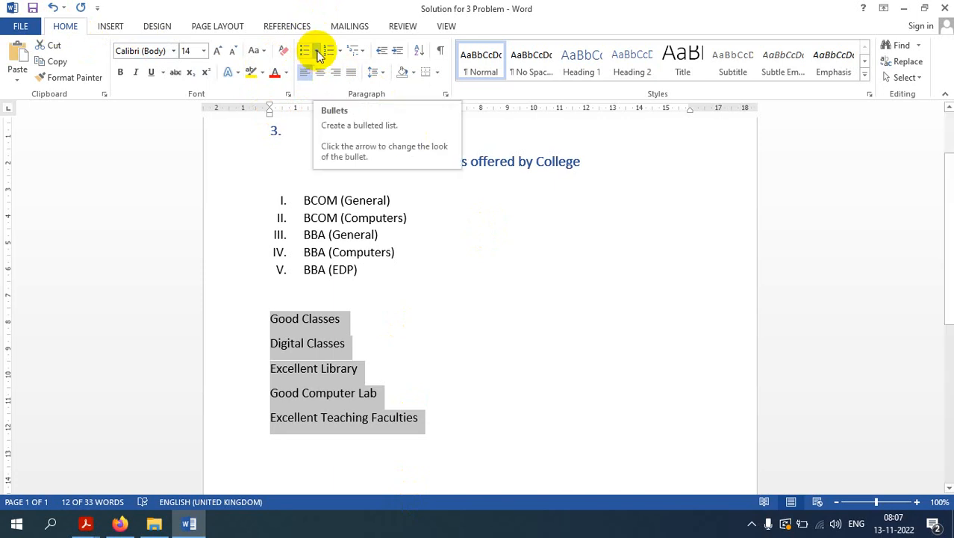
pyautogui.click(317, 54)
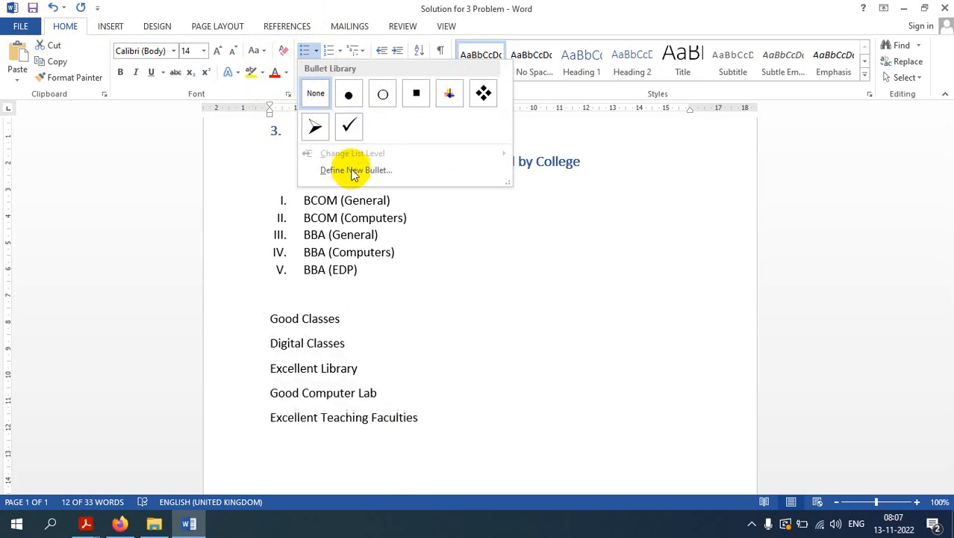
pyautogui.click(353, 173)
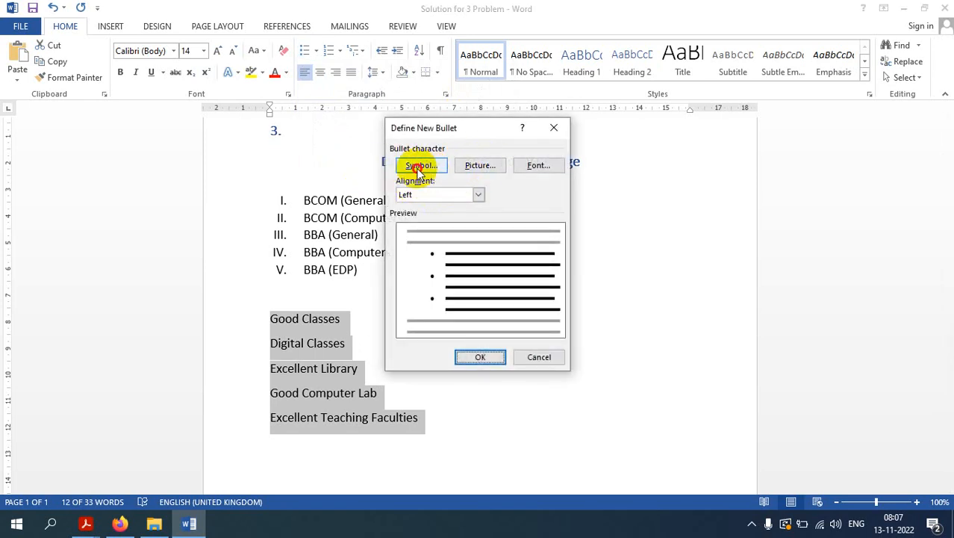
pyautogui.click(425, 167)
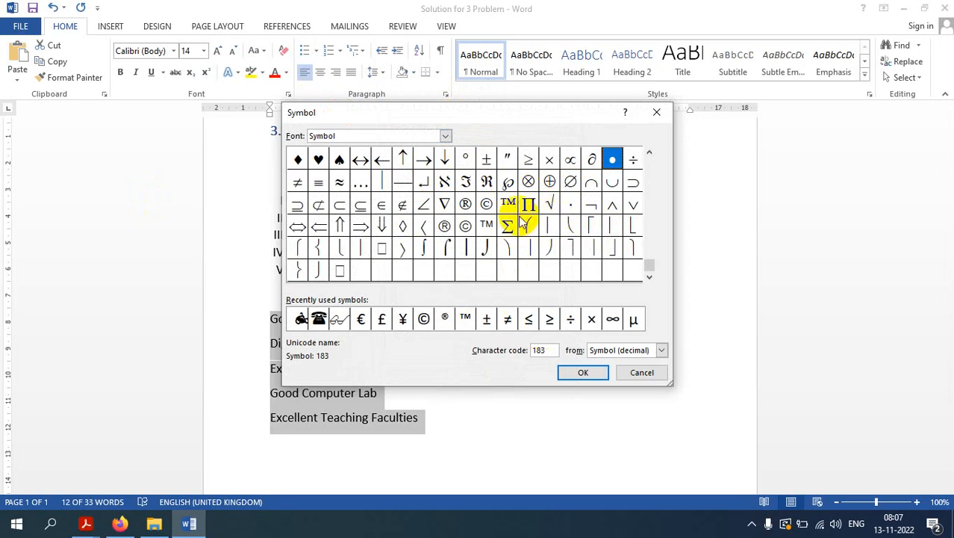
pyautogui.click(642, 372)
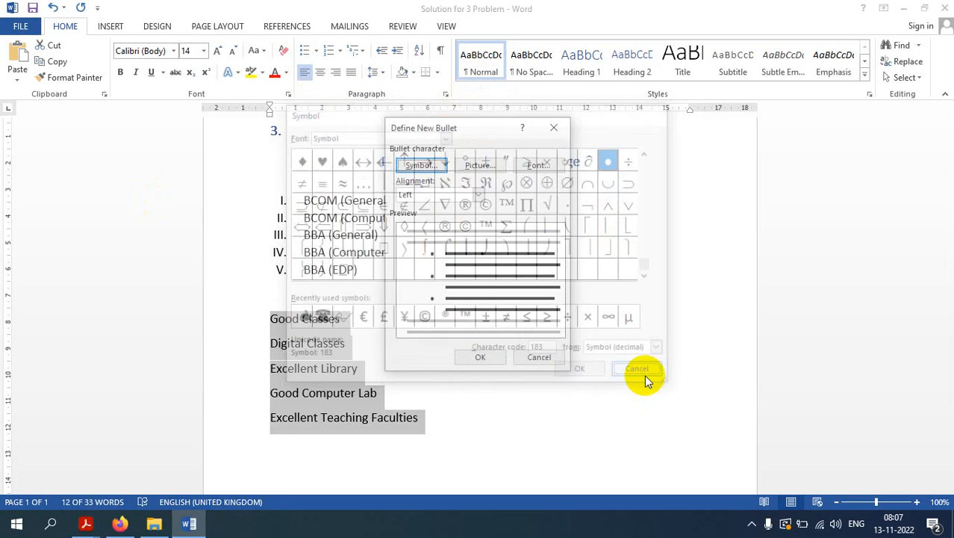
pyautogui.click(539, 356)
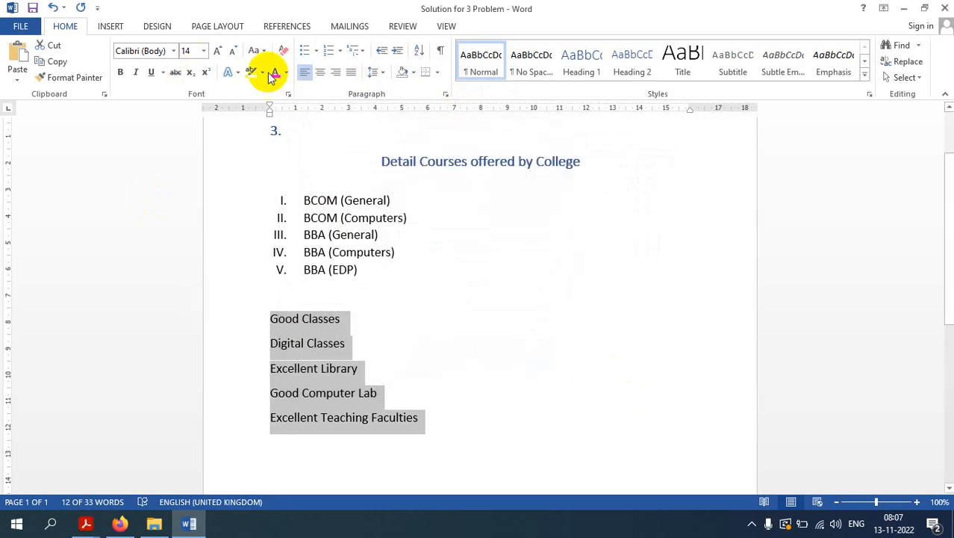
# Step: Browse the custom bullet characters in the Symbol font and scroll through the symbol font list
pyautogui.click(316, 50)
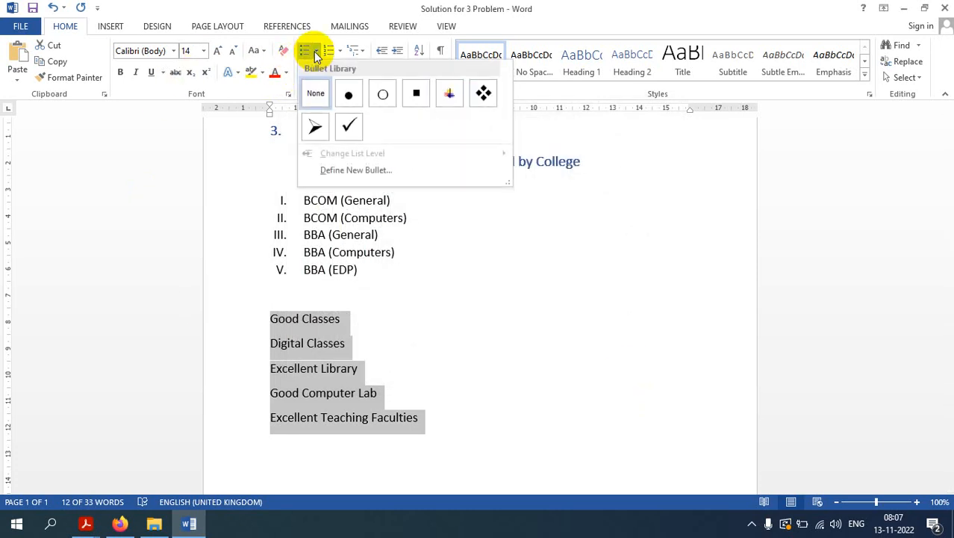
pyautogui.click(366, 173)
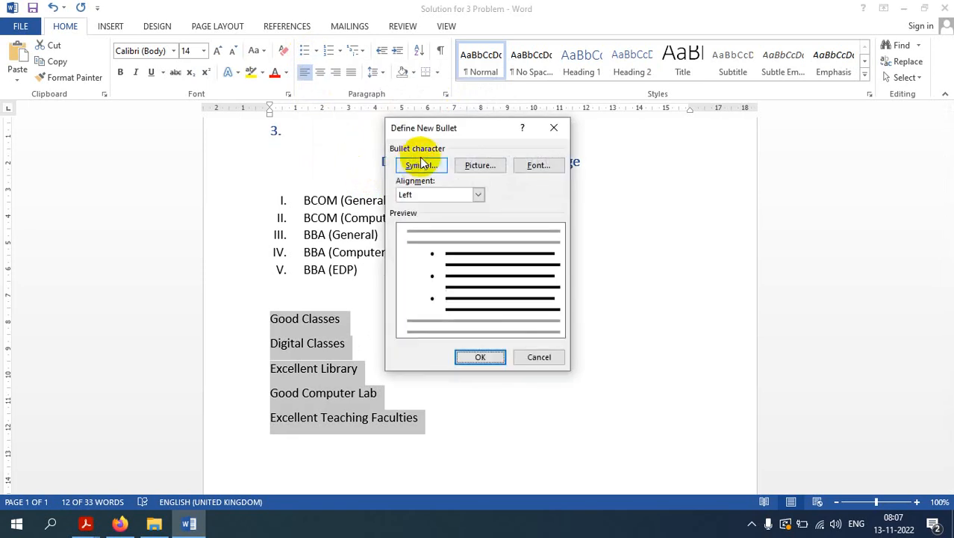
pyautogui.click(469, 164)
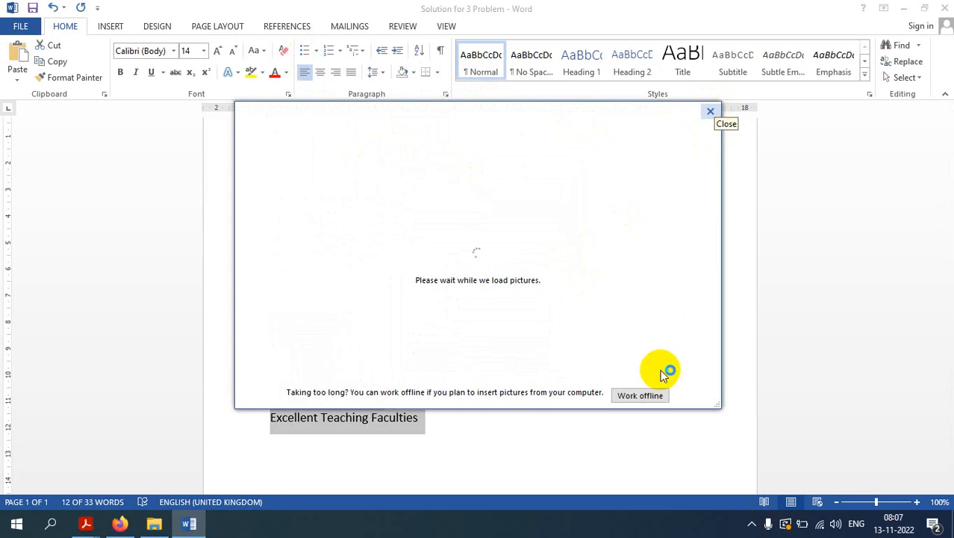
pyautogui.click(710, 113)
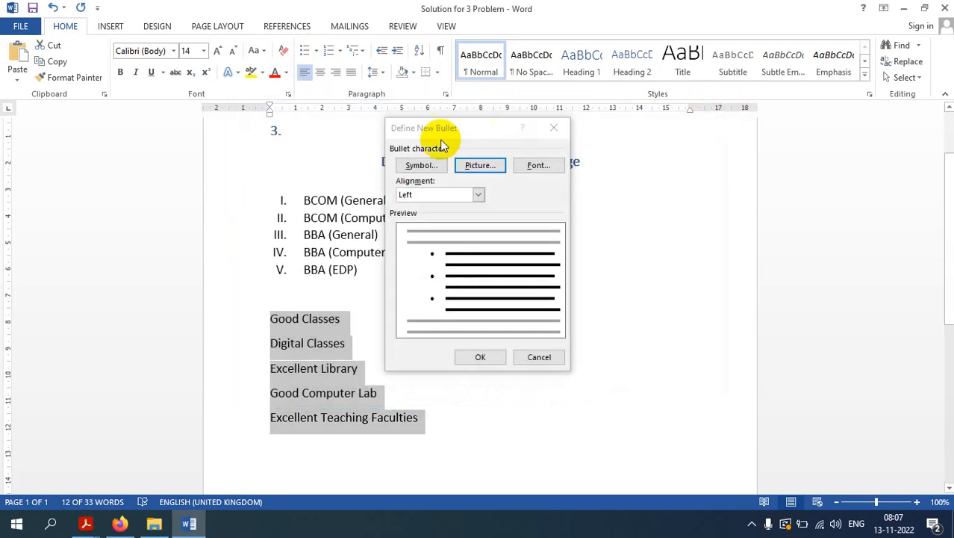
pyautogui.click(432, 163)
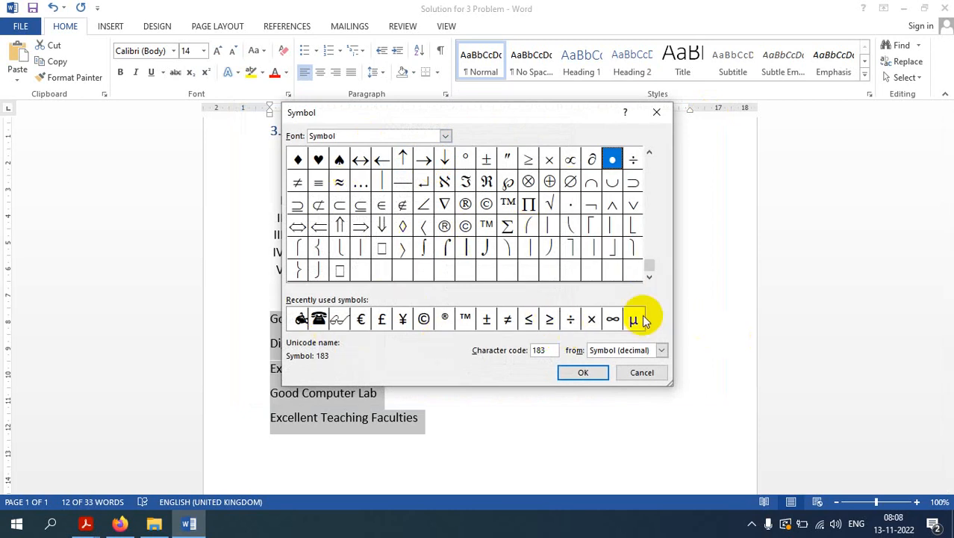
pyautogui.click(650, 153)
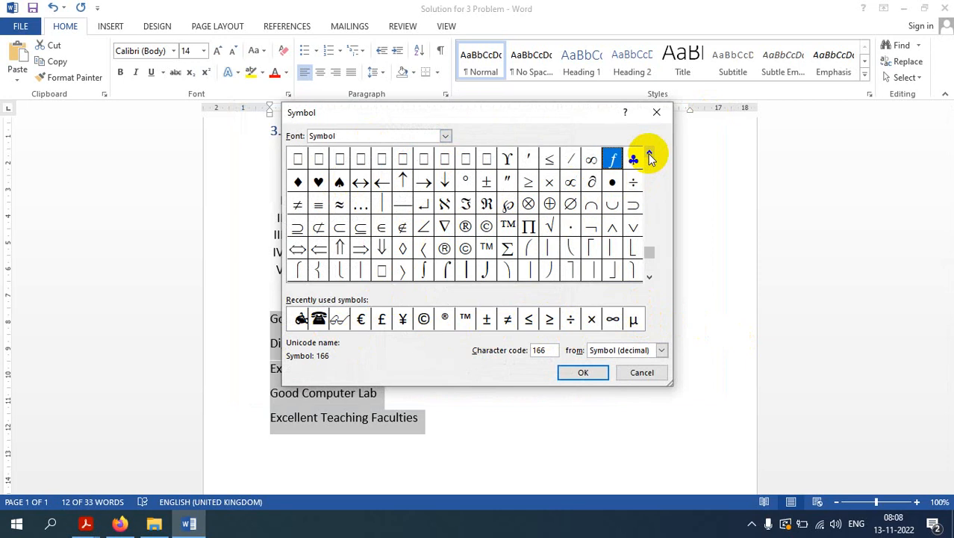
pyautogui.click(650, 153)
pyautogui.click(650, 153)
pyautogui.click(650, 153)
pyautogui.click(649, 153)
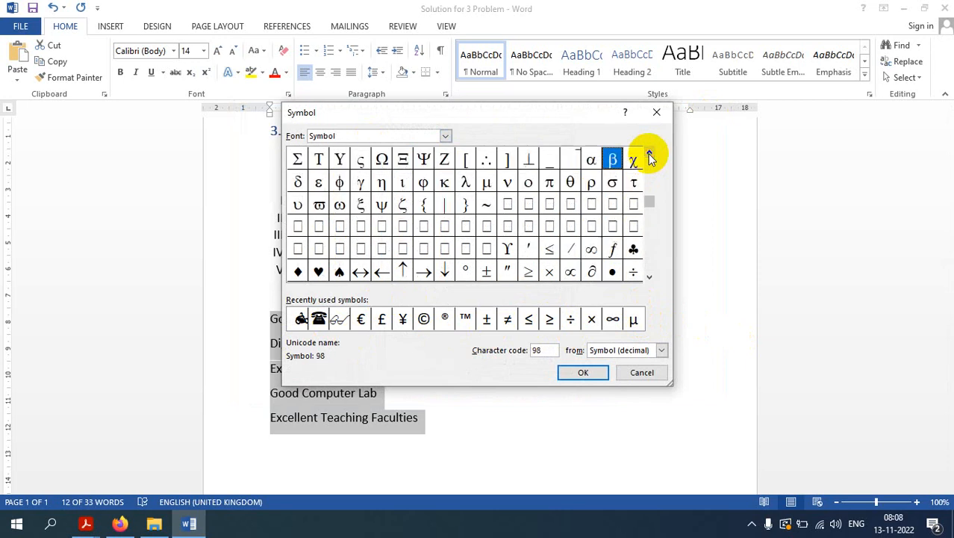
pyautogui.click(650, 154)
pyautogui.click(650, 153)
pyautogui.click(649, 153)
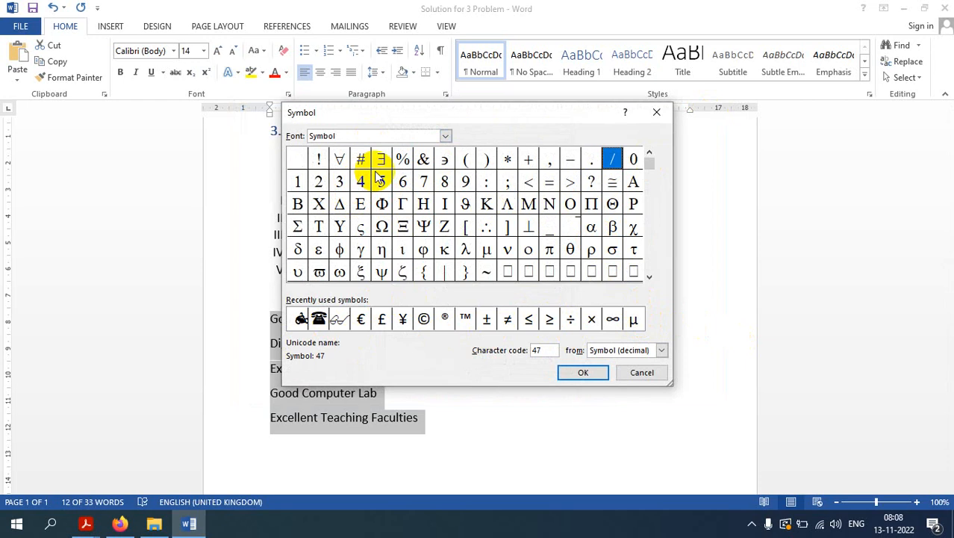
pyautogui.click(445, 137)
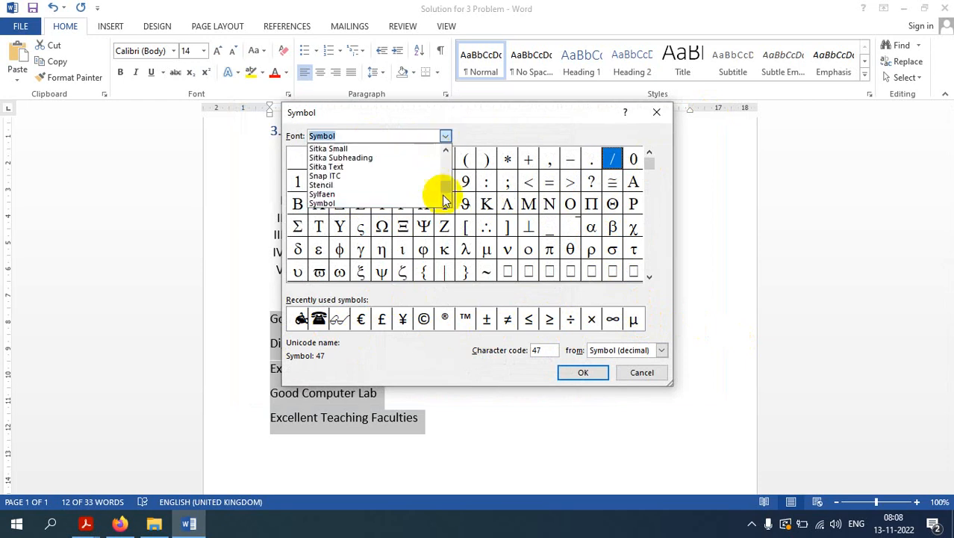
pyautogui.moveTo(443, 200); pyautogui.dragTo(447, 205)
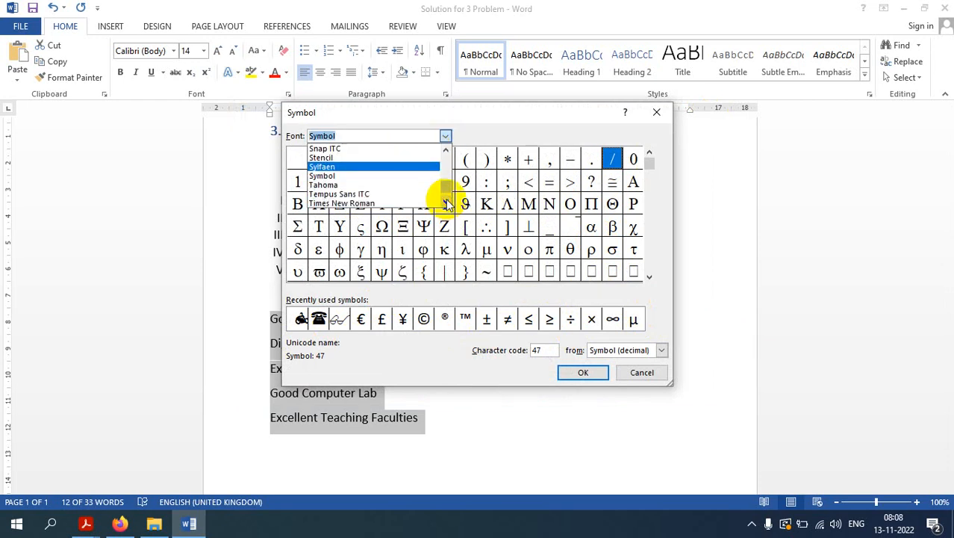
pyautogui.scroll(-2, 446, 202)
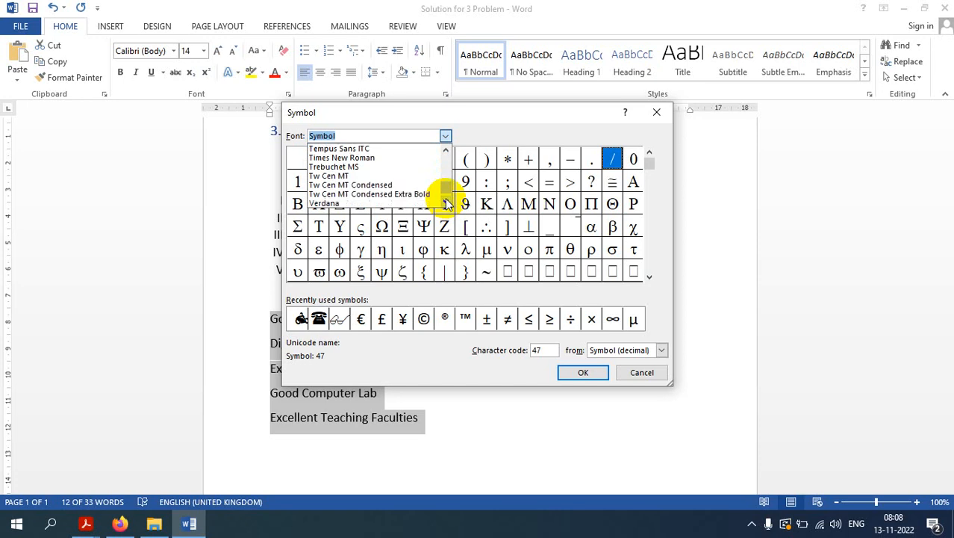
pyautogui.scroll(-5, 446, 204)
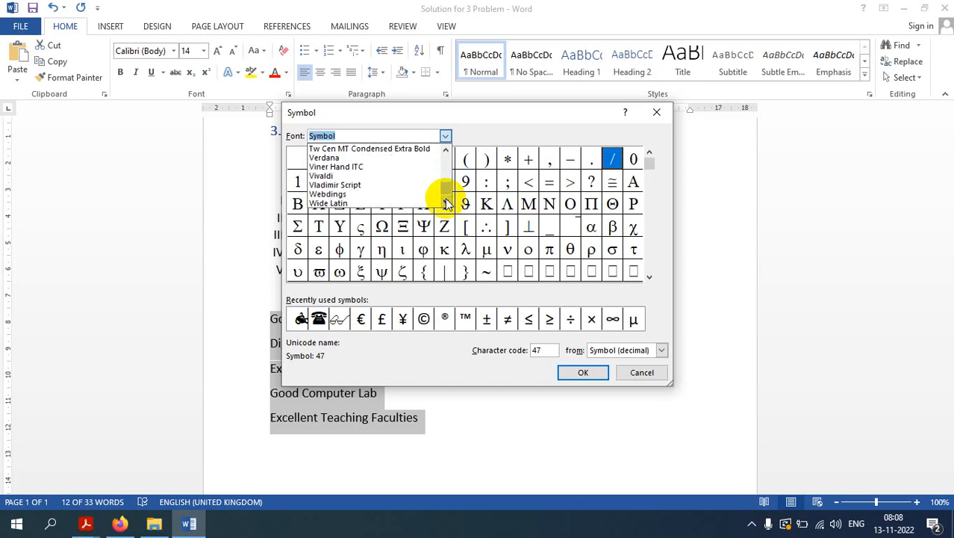
pyautogui.scroll(-1, 446, 202)
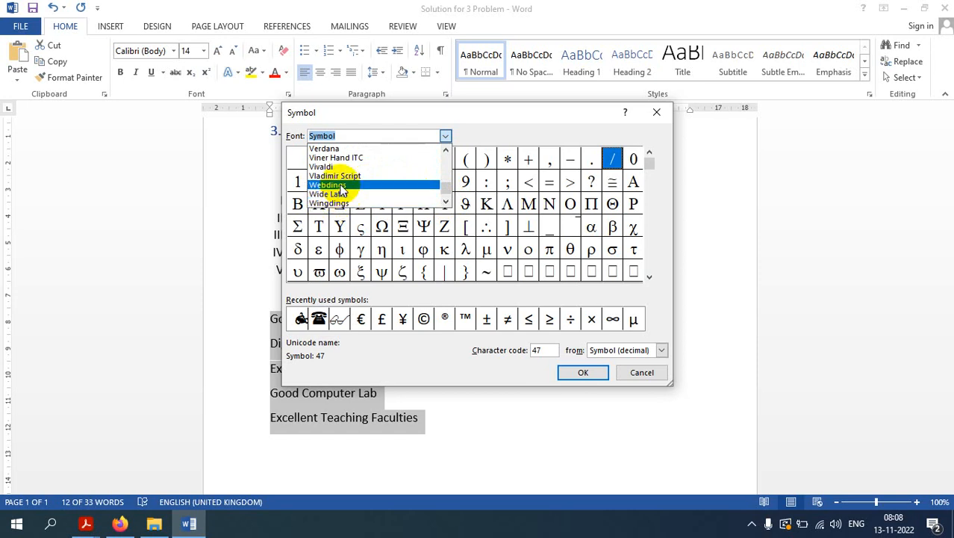
# Step: Switch the bullet symbol font to Webdings and scroll through its characters
pyautogui.click(342, 191)
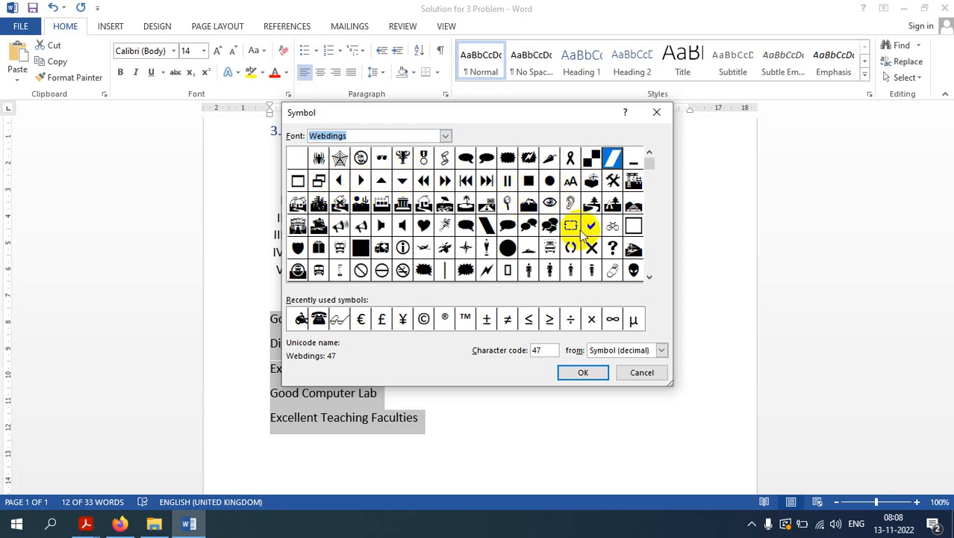
pyautogui.click(649, 273)
pyautogui.click(649, 275)
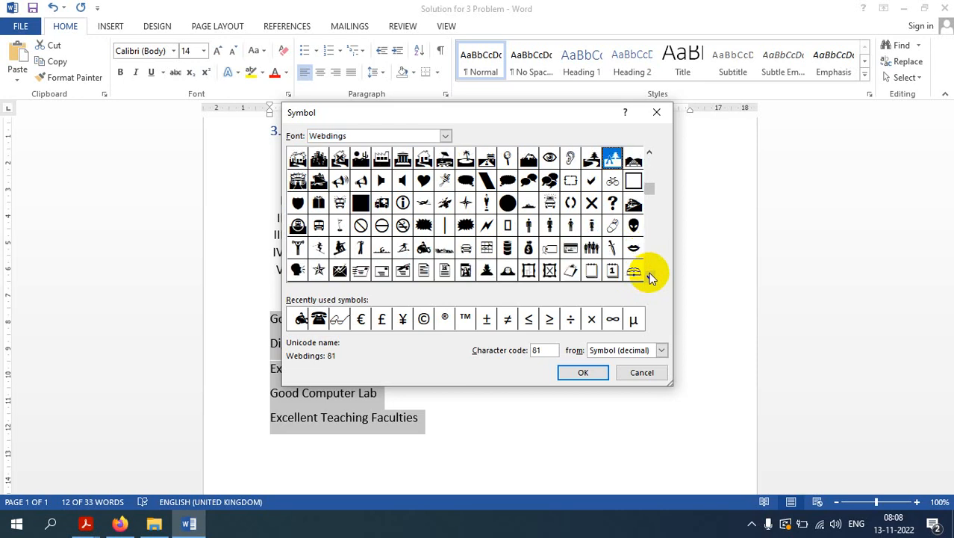
pyautogui.click(649, 273)
pyautogui.click(648, 273)
pyautogui.click(649, 273)
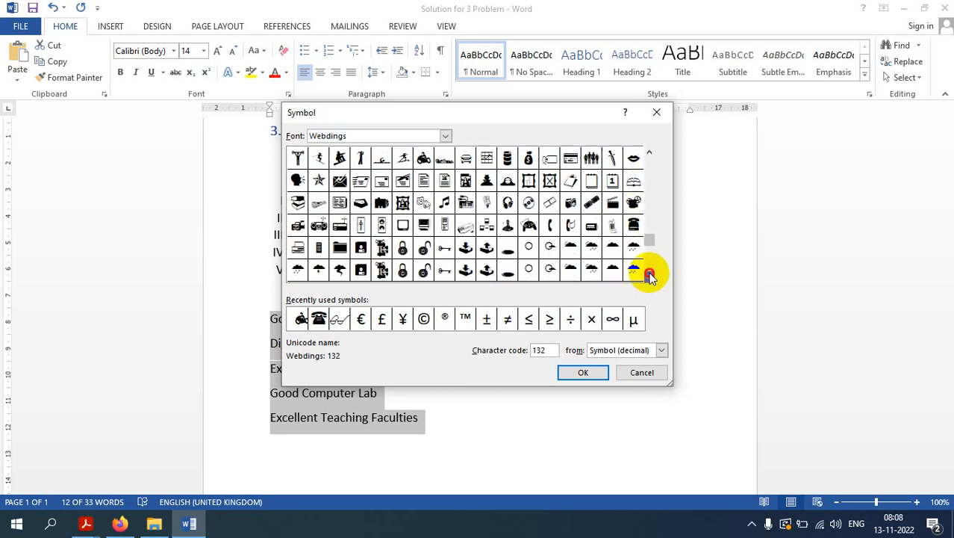
pyautogui.click(649, 274)
pyautogui.click(649, 274)
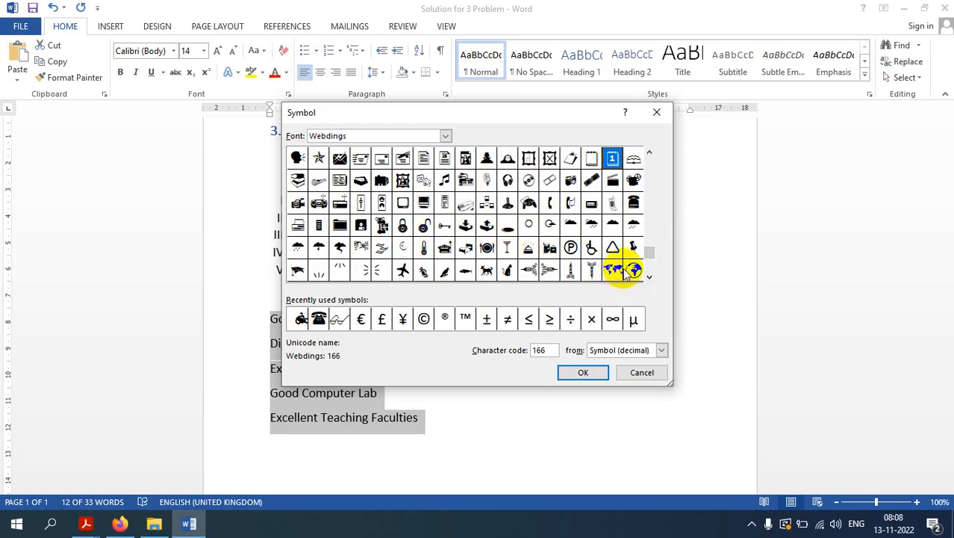
pyautogui.click(649, 276)
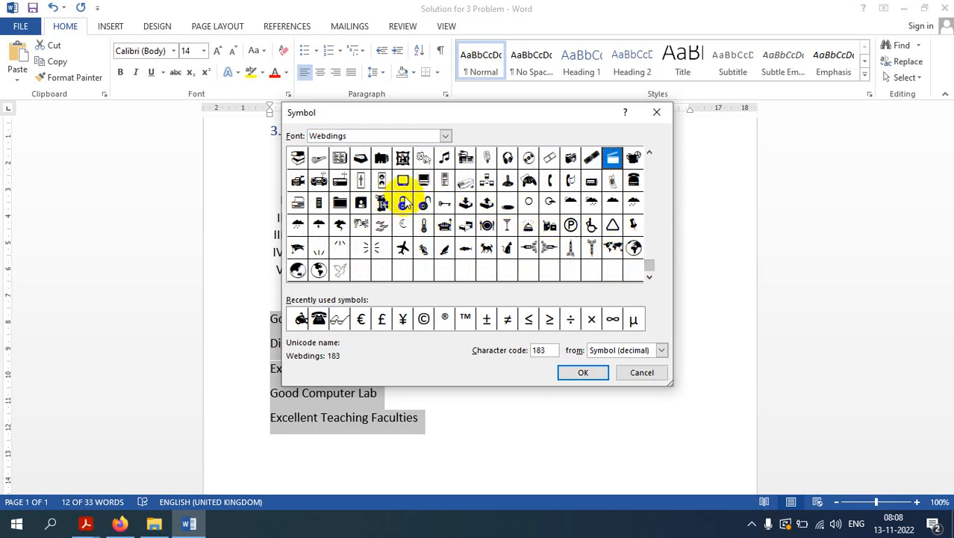
# Step: Define a new bullet from the Wingdings pointing-hand symbol, character code 70, and apply it to the facility lines
pyautogui.click(445, 136)
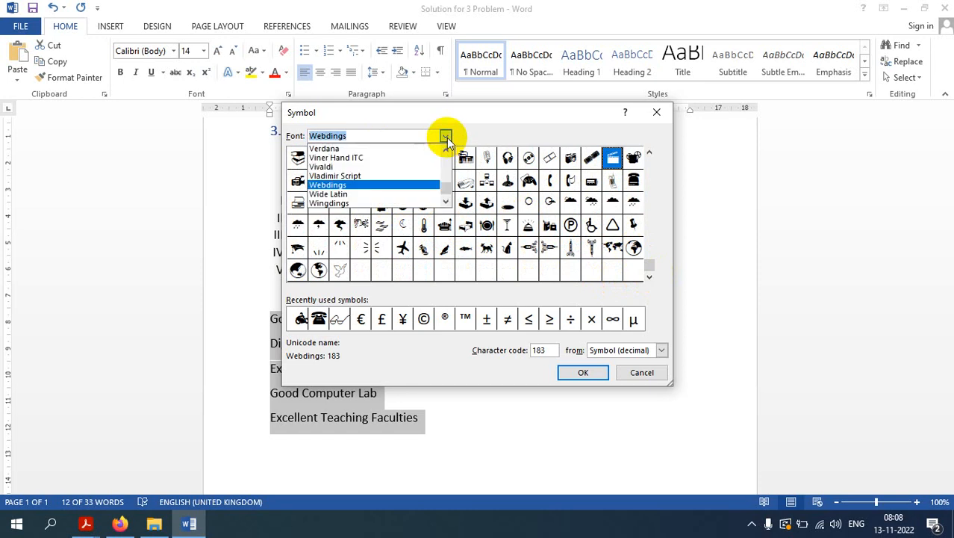
pyautogui.click(377, 202)
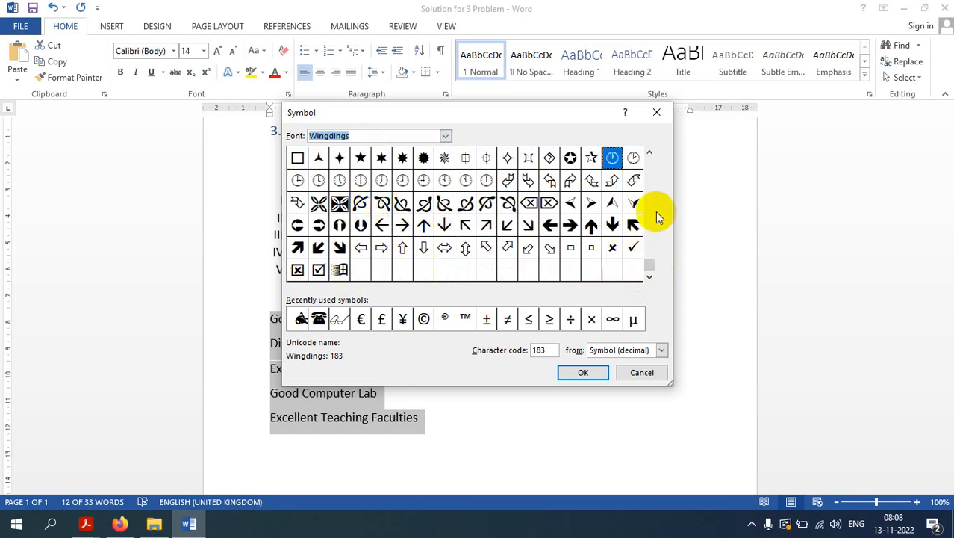
pyautogui.click(650, 153)
pyautogui.click(650, 153)
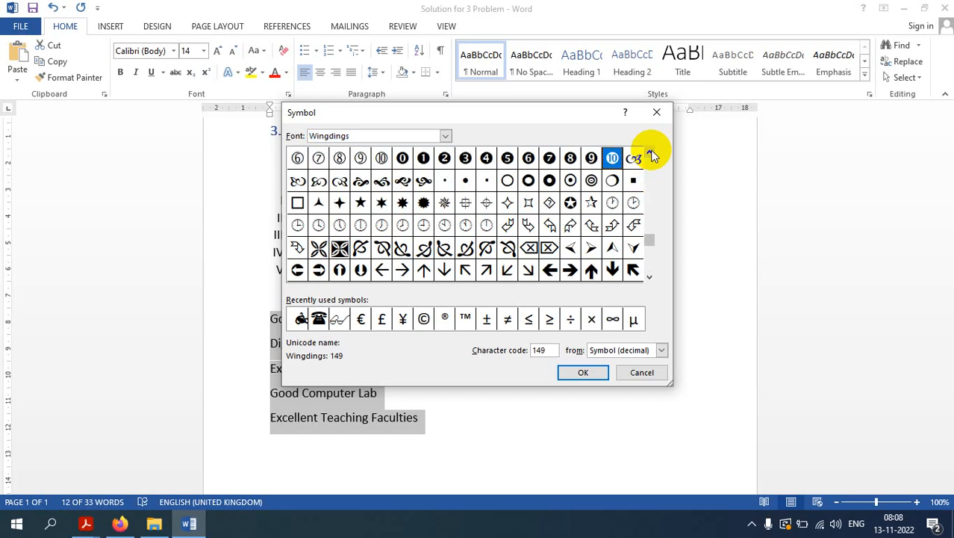
pyautogui.click(650, 153)
pyautogui.click(650, 153)
pyautogui.click(651, 153)
pyautogui.click(650, 153)
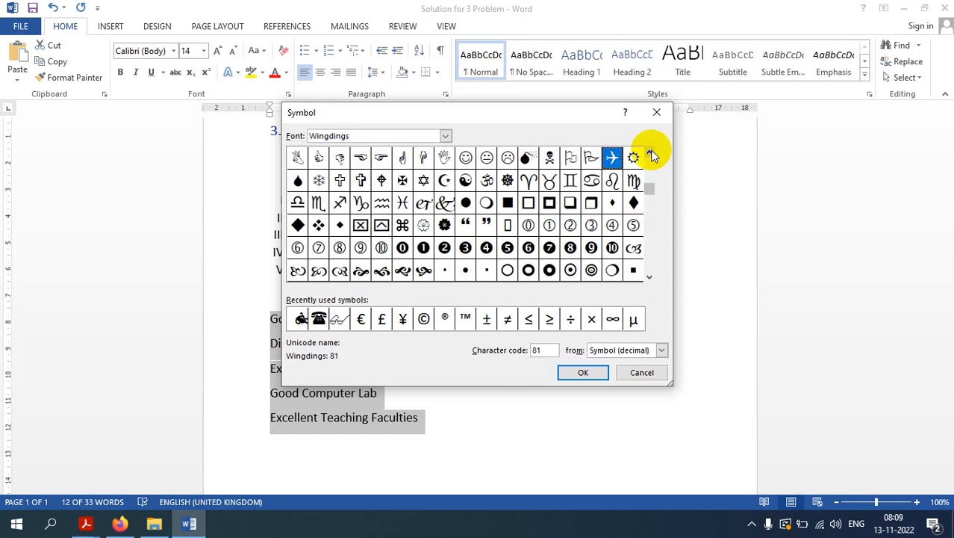
pyautogui.click(381, 159)
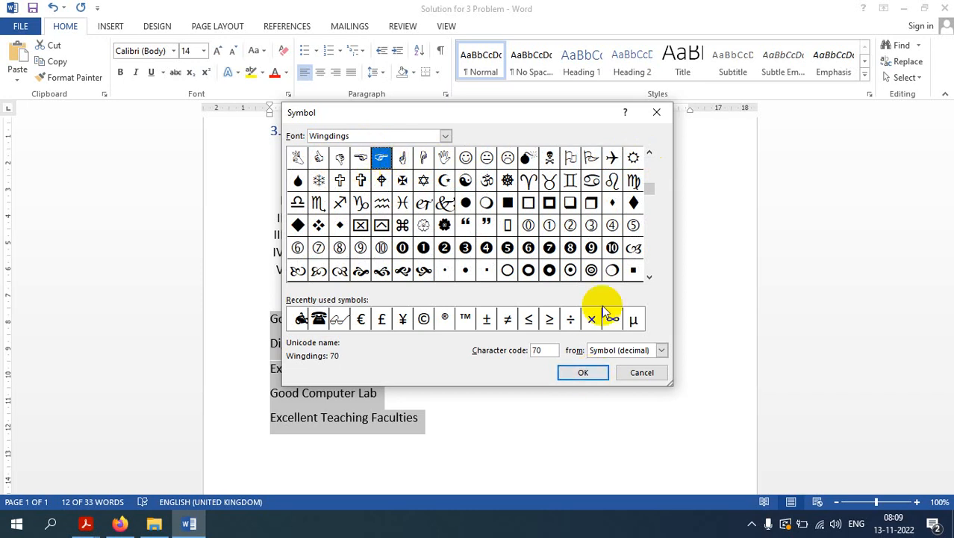
pyautogui.click(585, 373)
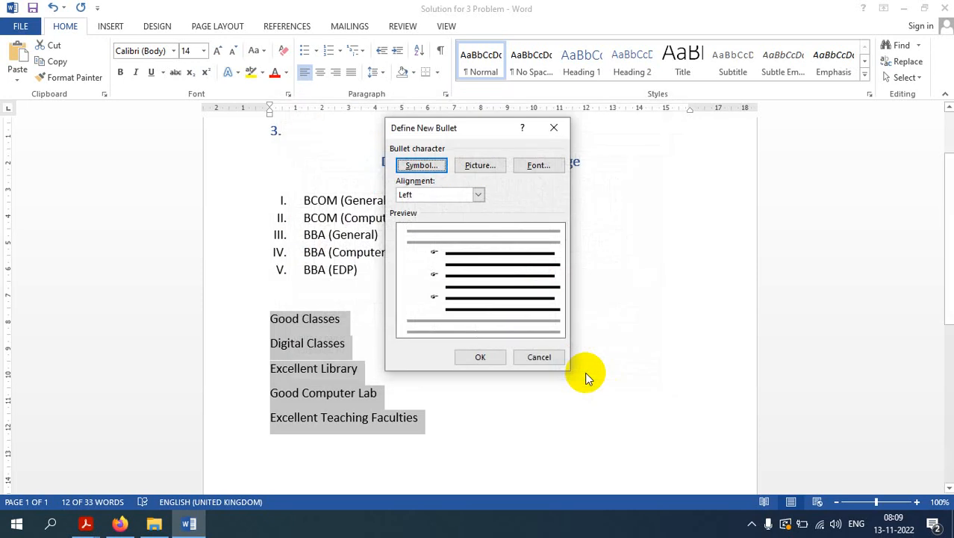
pyautogui.click(482, 358)
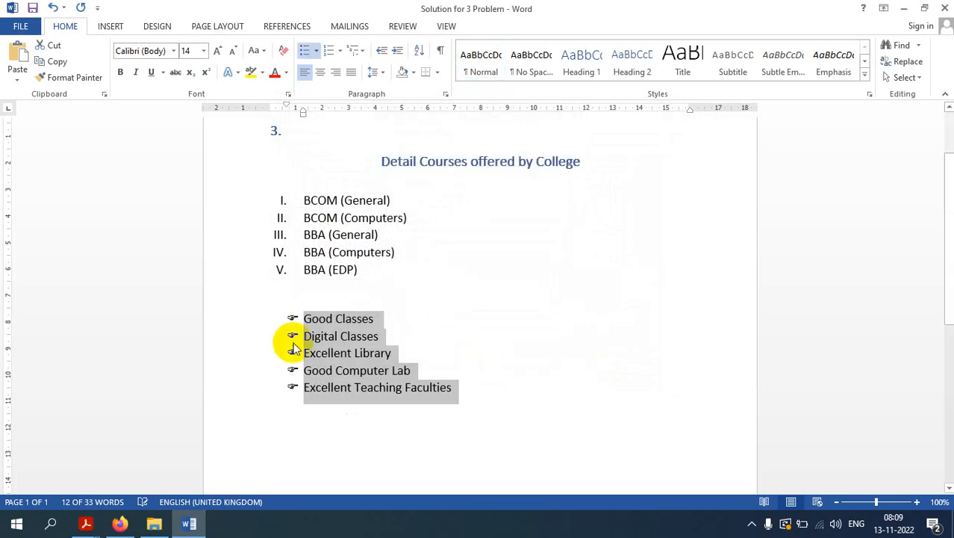
# Step: Enlarge the font of the hand-bulleted facility lines to 22 pt
pyautogui.moveTo(456, 389); pyautogui.dragTo(277, 320)
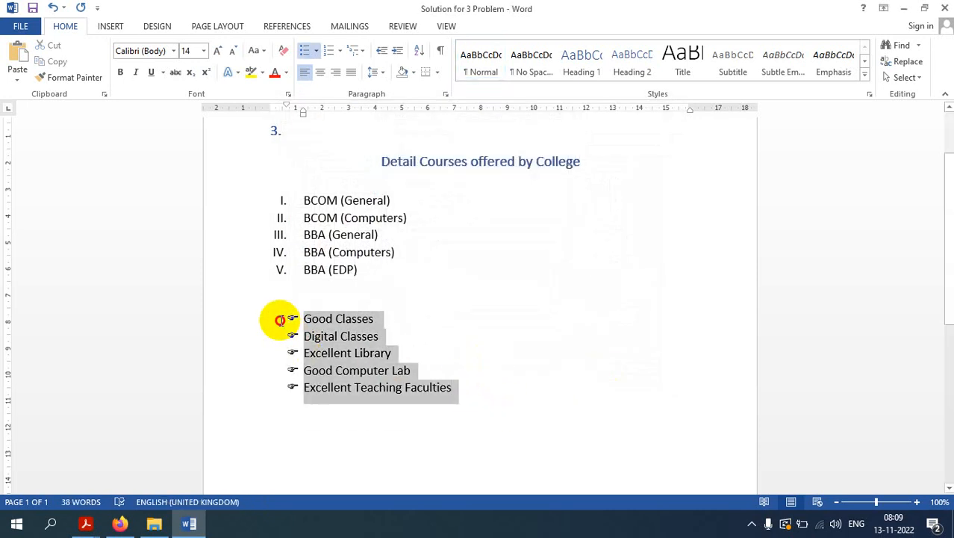
pyautogui.click(217, 52)
pyautogui.click(218, 52)
pyautogui.click(217, 53)
pyautogui.click(217, 52)
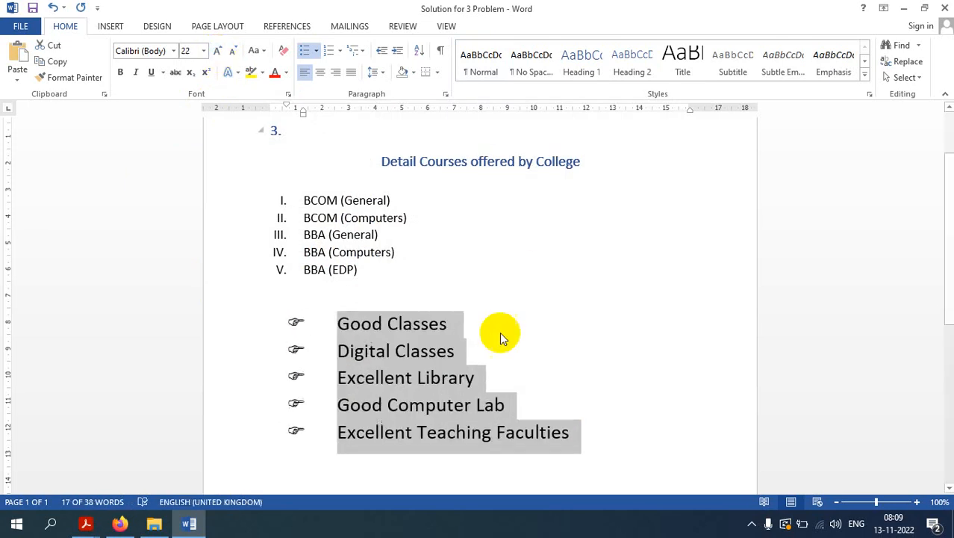
pyautogui.click(625, 308)
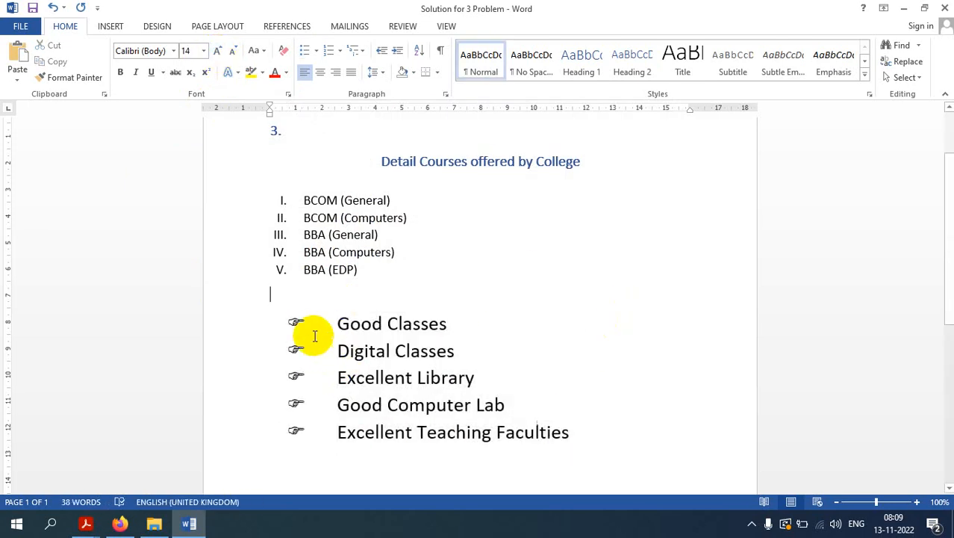
pyautogui.click(602, 430)
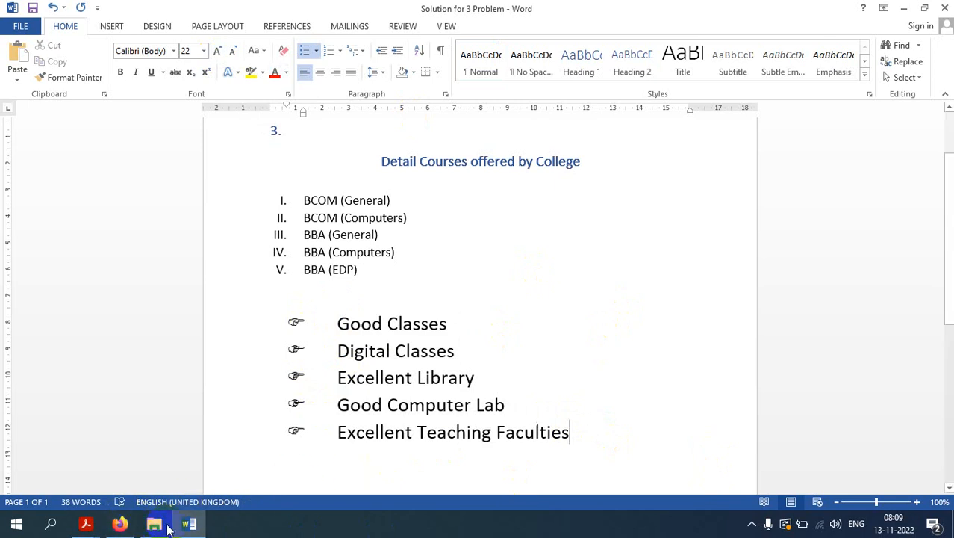
# Step: Check task 3's requirements in the question bank PDF, then return to the Word document
pyautogui.moveTo(85, 524)
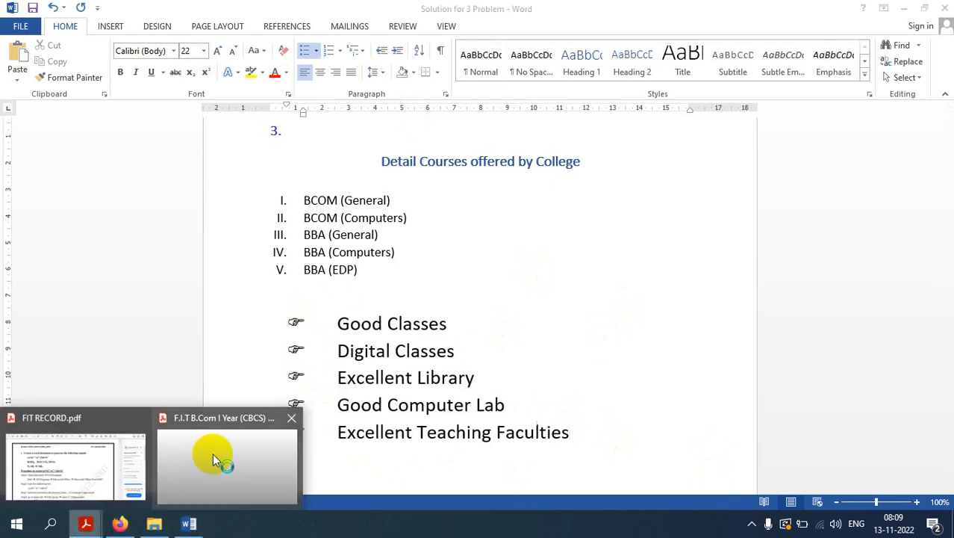
pyautogui.moveTo(213, 454)
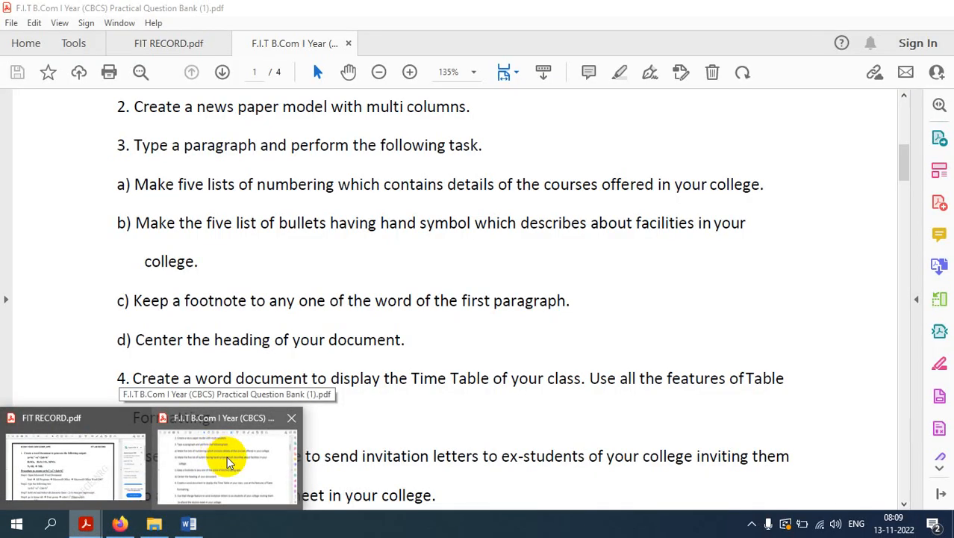
pyautogui.click(228, 459)
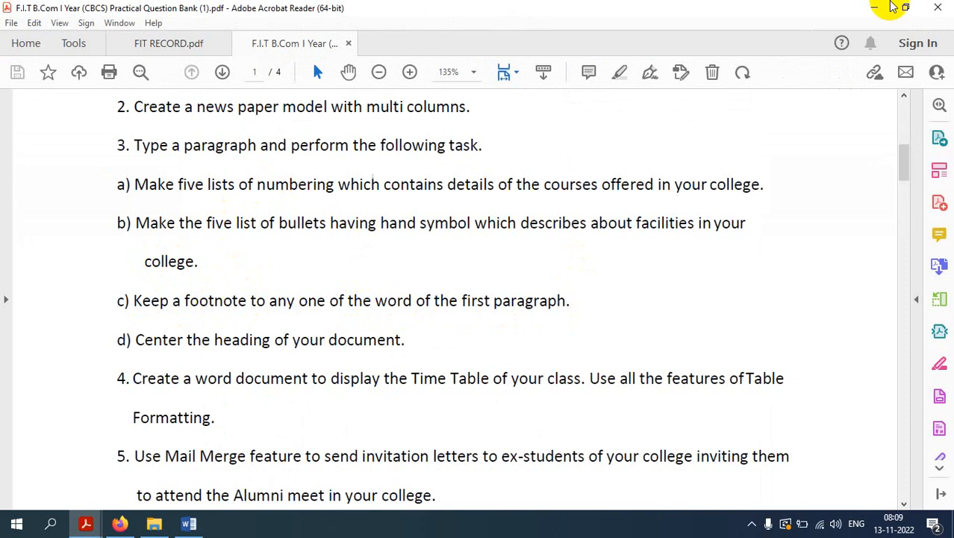
pyautogui.click(873, 7)
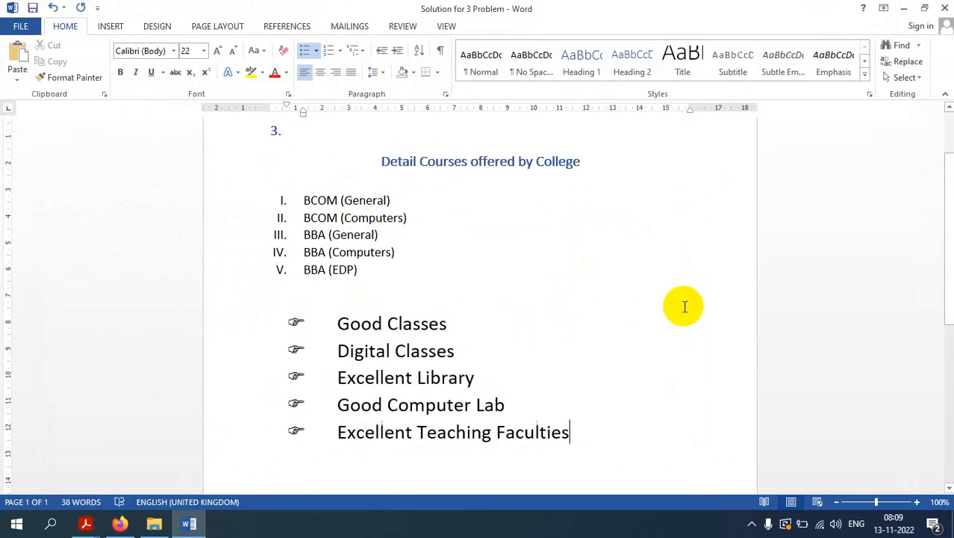
# Step: Insert a footnote on the word General in the first course item and enter the footnote text Common
pyautogui.doubleClick(365, 201)
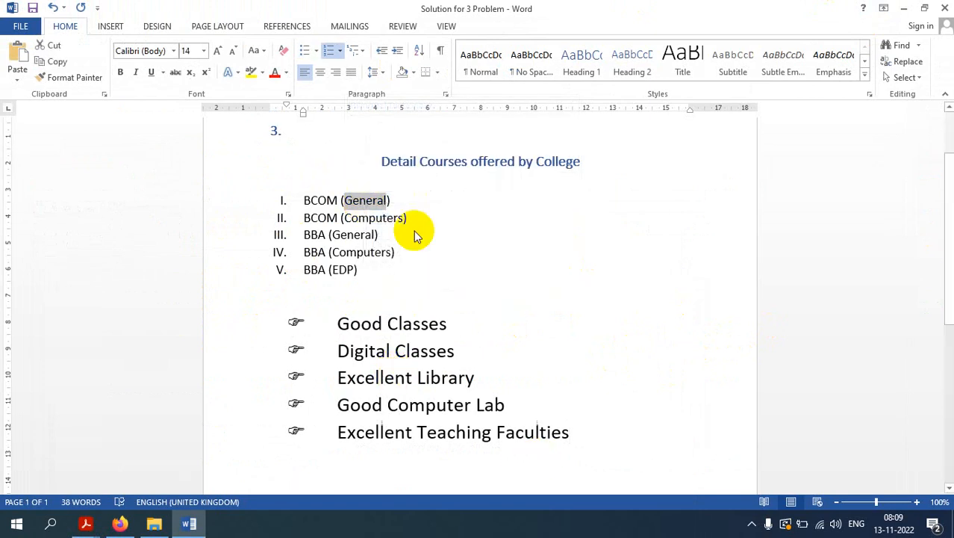
pyautogui.moveTo(380, 206)
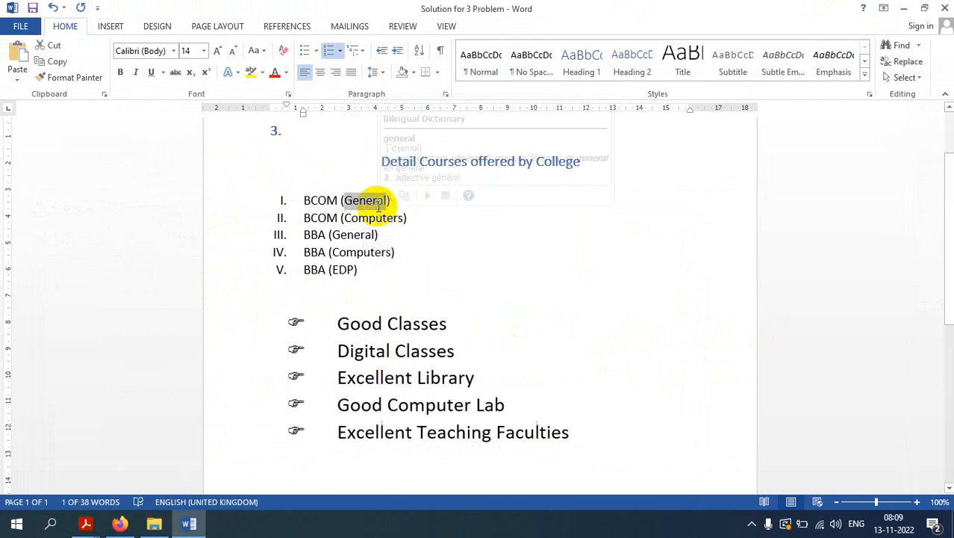
pyautogui.click(286, 30)
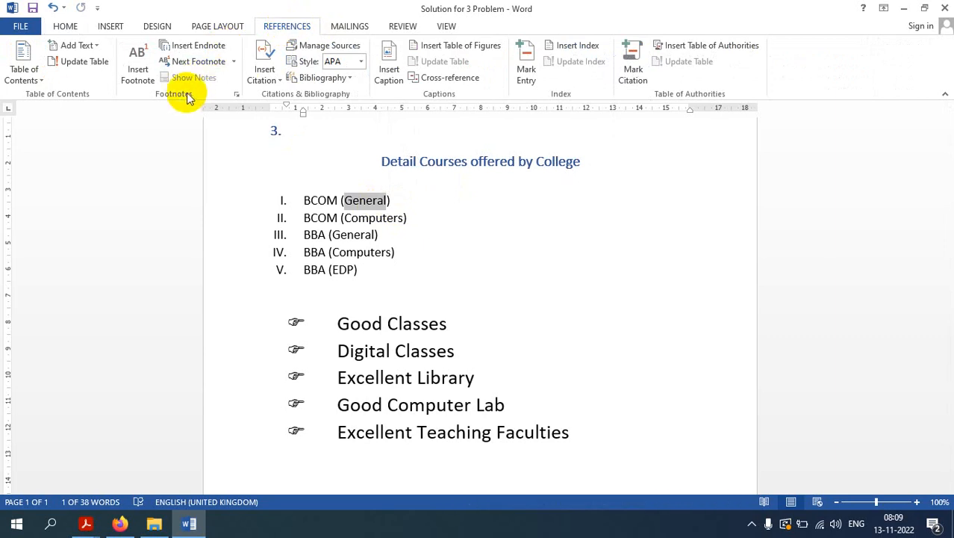
pyautogui.click(142, 77)
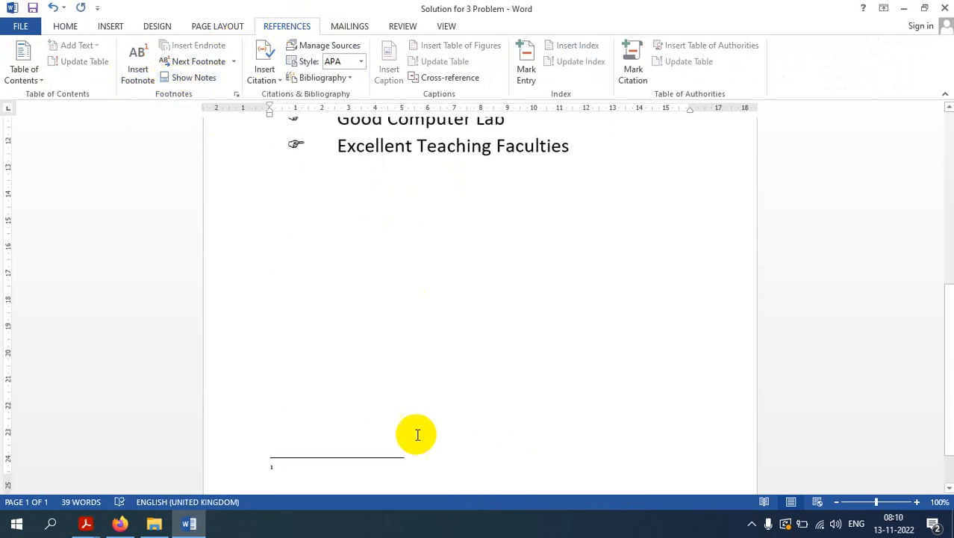
pyautogui.scroll(2, 631, 357)
pyautogui.scroll(3, 631, 357)
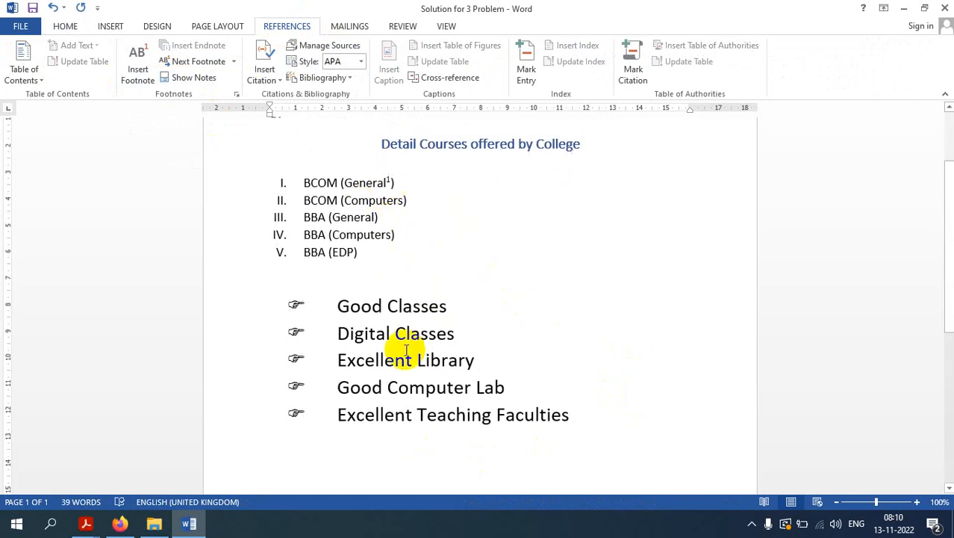
pyautogui.scroll(-6, 394, 379)
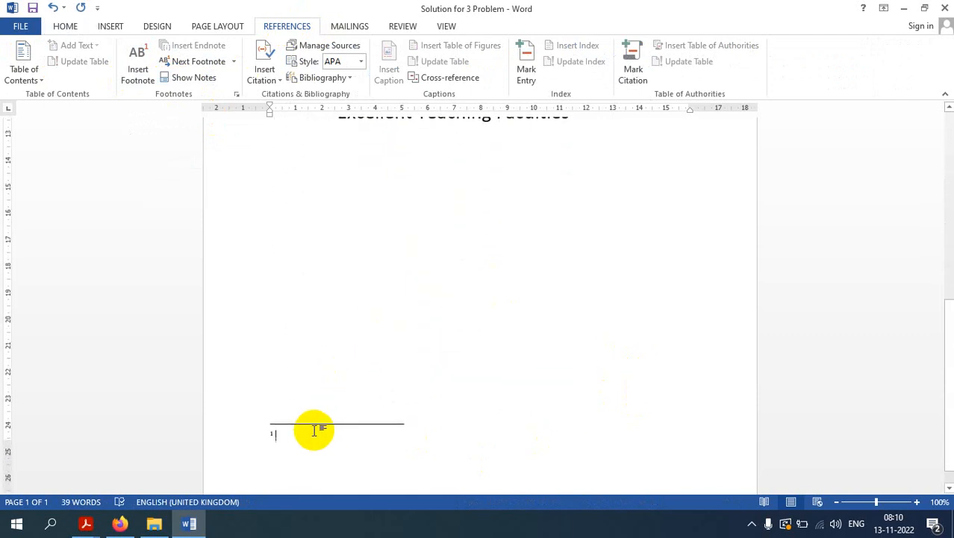
pyautogui.write('c')
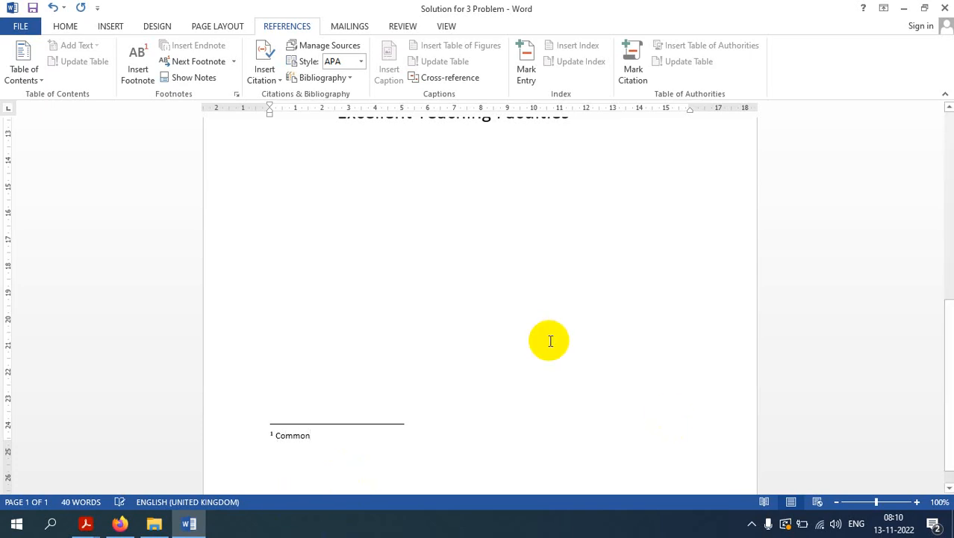
# Step: Save the document
pyautogui.hotkey('ctrl', 's')
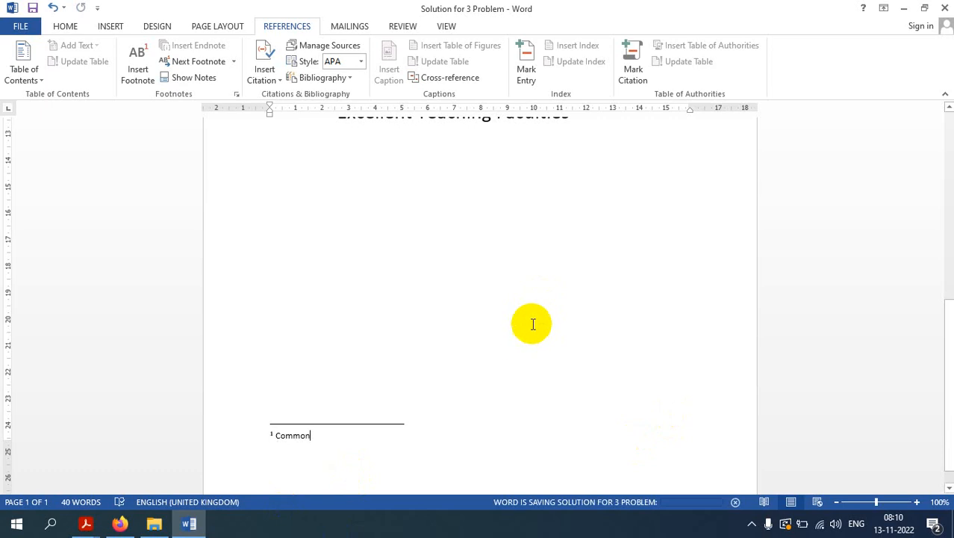
pyautogui.click(531, 324)
pyautogui.scroll(6, 568, 283)
pyautogui.moveTo(386, 181)
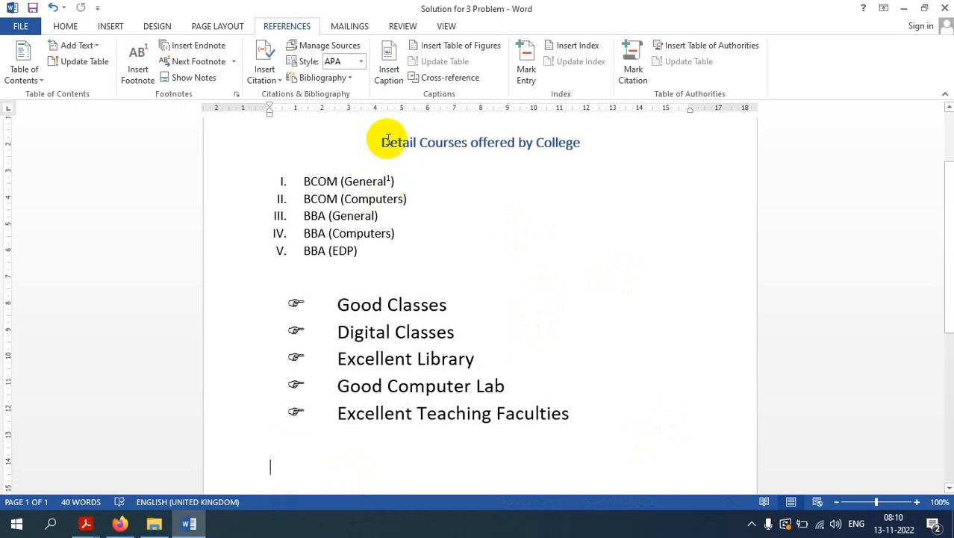
# Step: Review the heading, the numbered course list and the hand-bulleted facilities by highlighting each in turn
pyautogui.moveTo(382, 140)
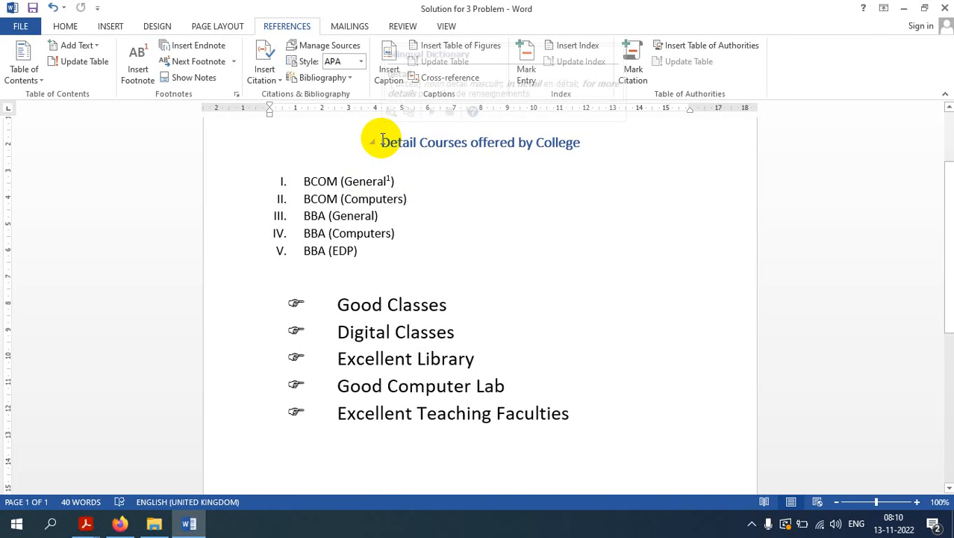
pyautogui.moveTo(382, 140); pyautogui.dragTo(570, 158)
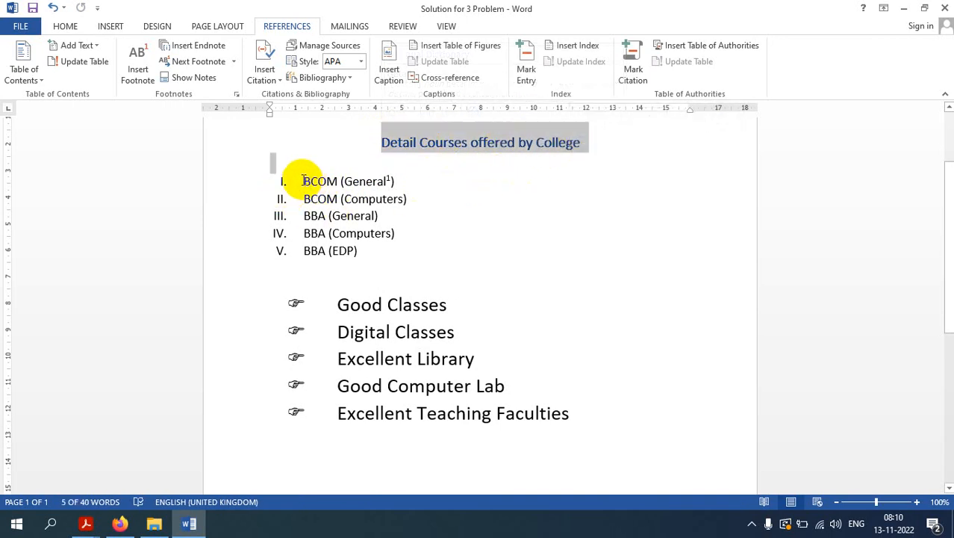
pyautogui.moveTo(304, 181); pyautogui.dragTo(377, 261)
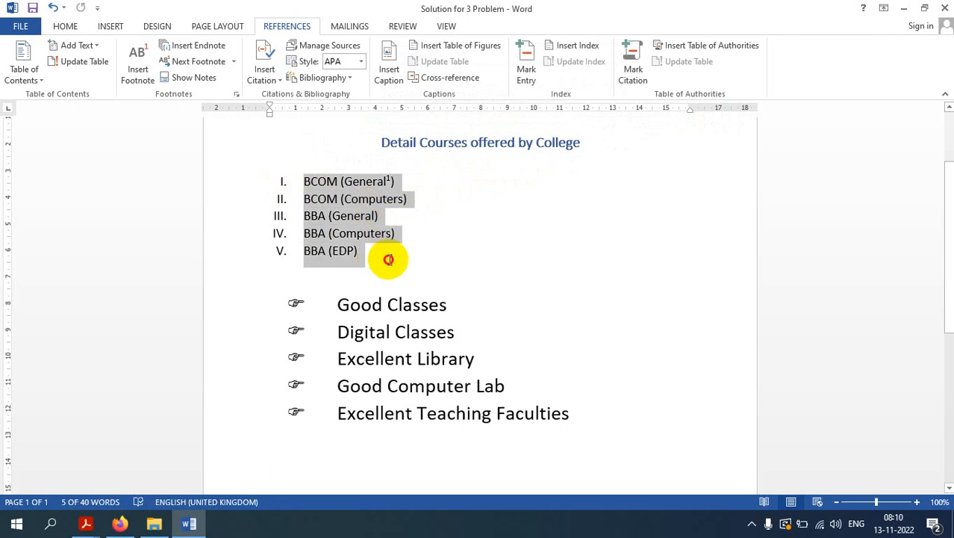
pyautogui.moveTo(340, 306); pyautogui.dragTo(552, 417)
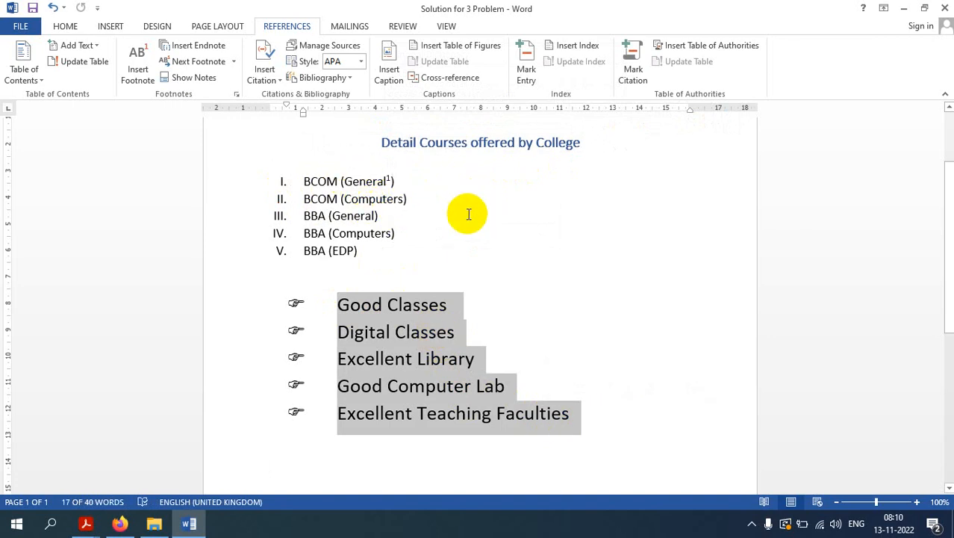
pyautogui.click(539, 273)
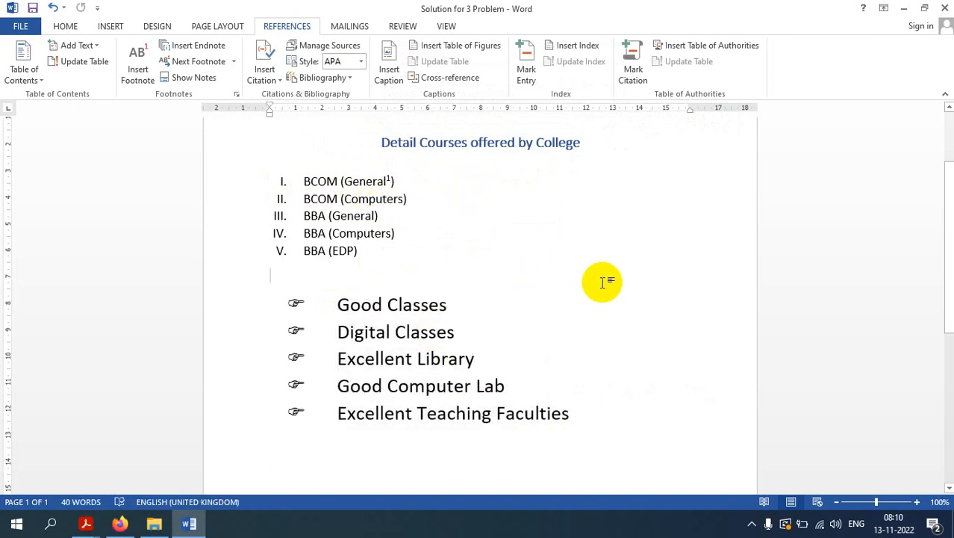
pyautogui.click(751, 523)
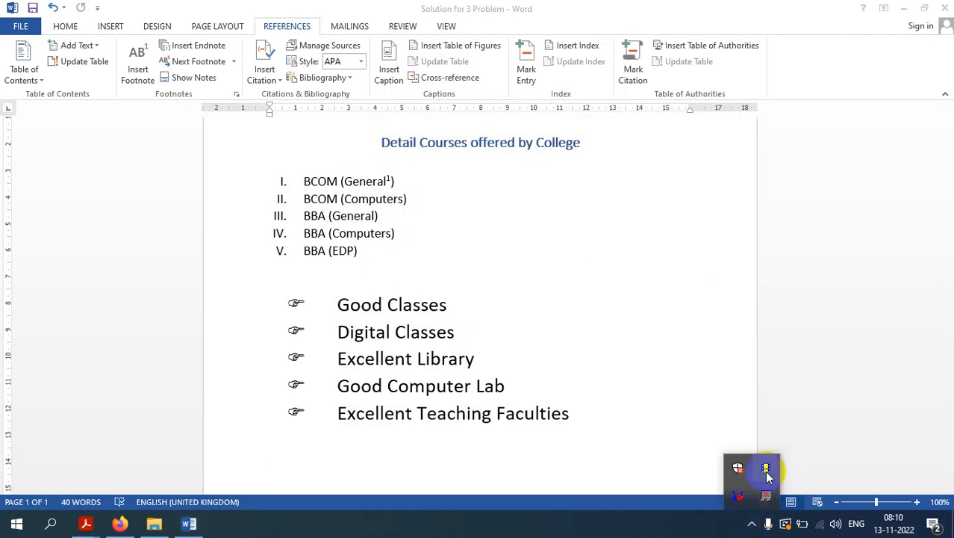
pyautogui.rightClick(766, 469)
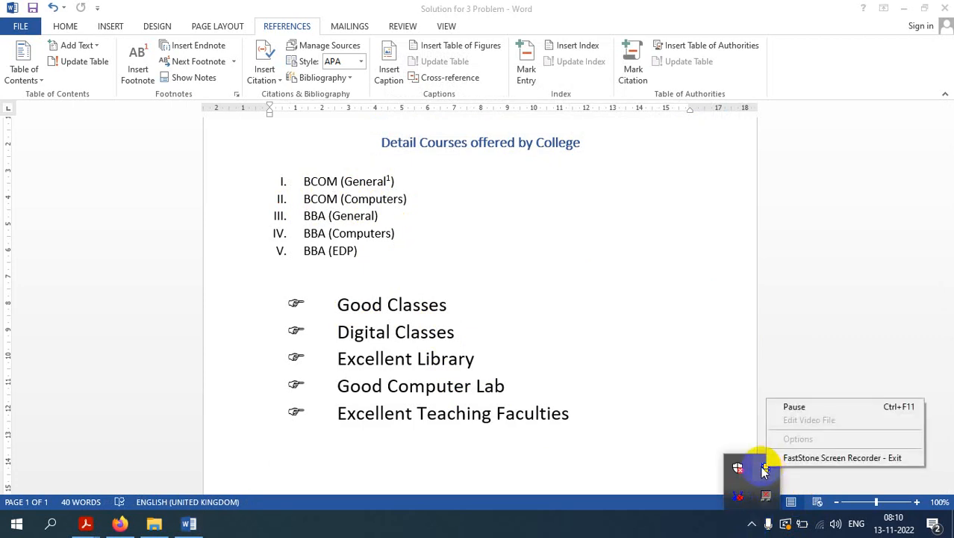